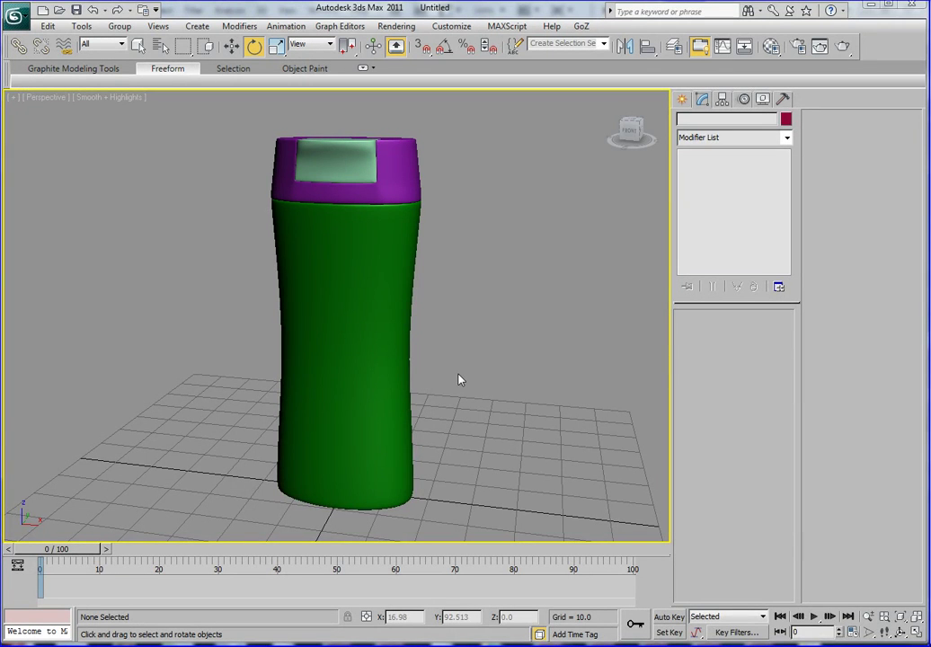
Select the shampoo bottle body and turn on Edged Faces display with F4
{"action": "scroll", "coordinate": [449, 395], "scroll_direction": "down", "scroll_amount": 5}
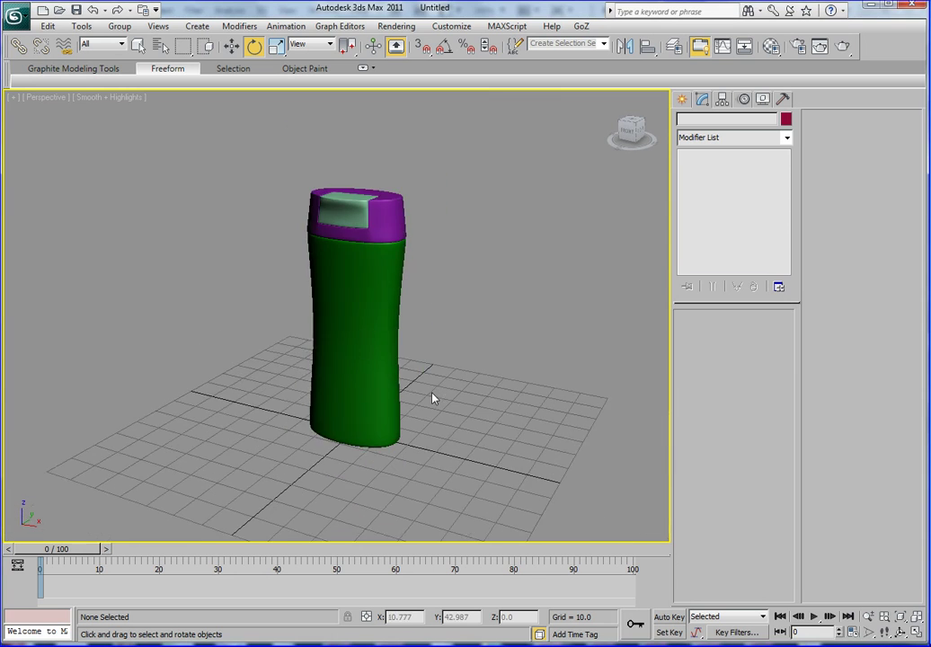
{"action": "scroll", "coordinate": [454, 395], "scroll_direction": "up", "scroll_amount": 6}
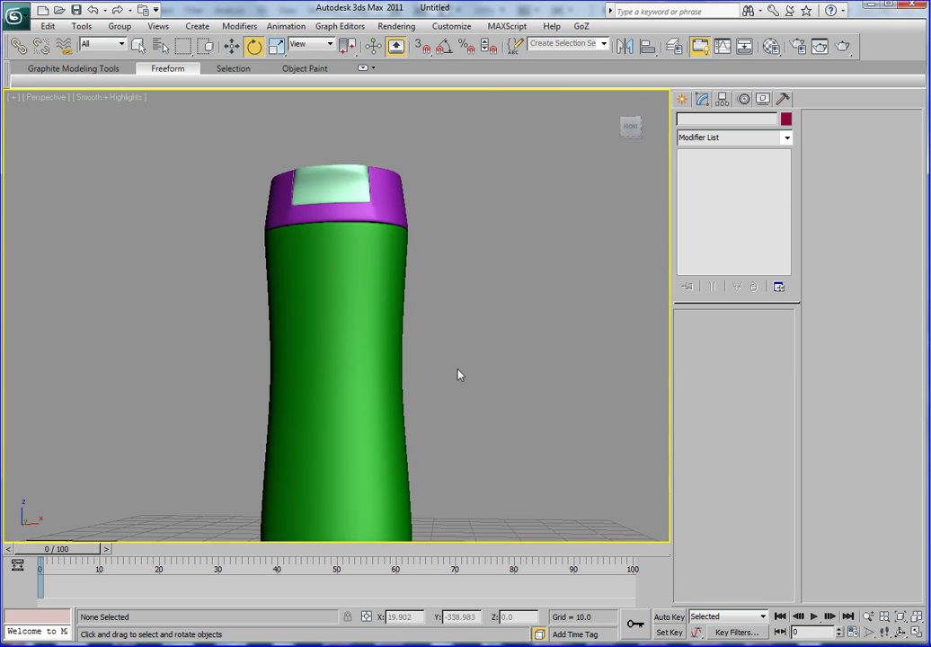
{"action": "middle_click_drag", "start_coordinate": [457, 391], "coordinate": [407, 384], "text": "alt"}
{"action": "scroll", "coordinate": [425, 363], "scroll_direction": "down", "scroll_amount": 3}
{"action": "scroll", "coordinate": [409, 382], "scroll_direction": "up", "scroll_amount": 4}
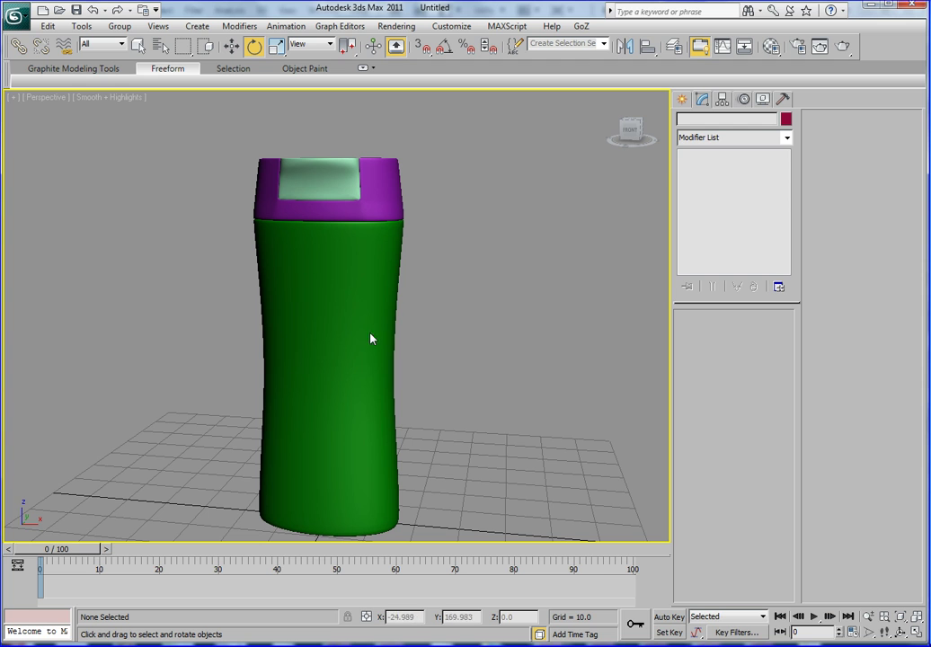
{"action": "scroll", "coordinate": [431, 347], "scroll_direction": "down", "scroll_amount": 3}
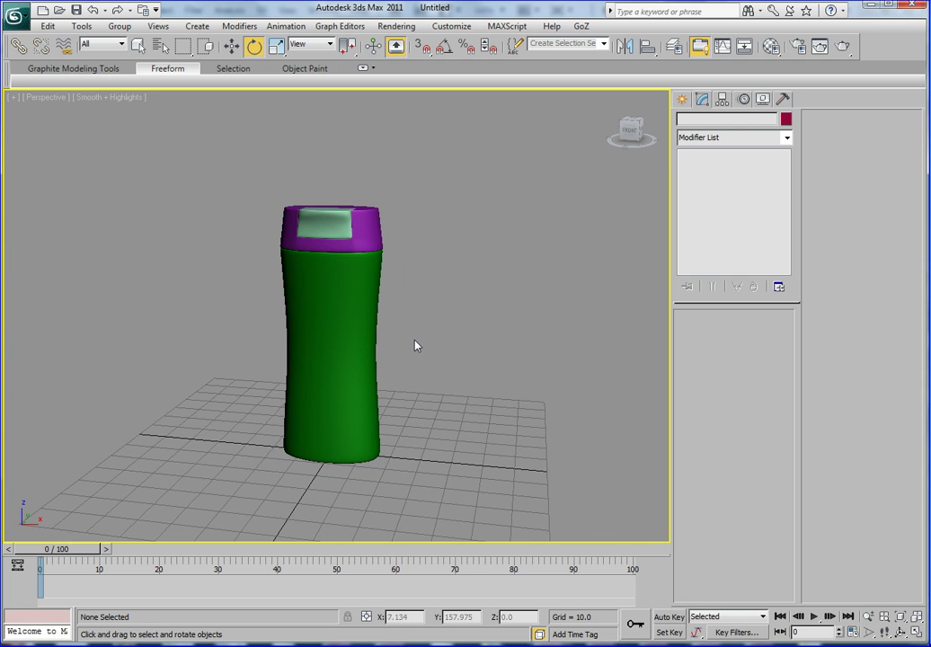
{"action": "scroll", "coordinate": [416, 346], "scroll_direction": "up", "scroll_amount": 3}
{"action": "middle_click_drag", "start_coordinate": [416, 346], "coordinate": [376, 355], "text": "alt"}
{"action": "left_click", "coordinate": [359, 304]}
{"action": "key", "text": "F4"}
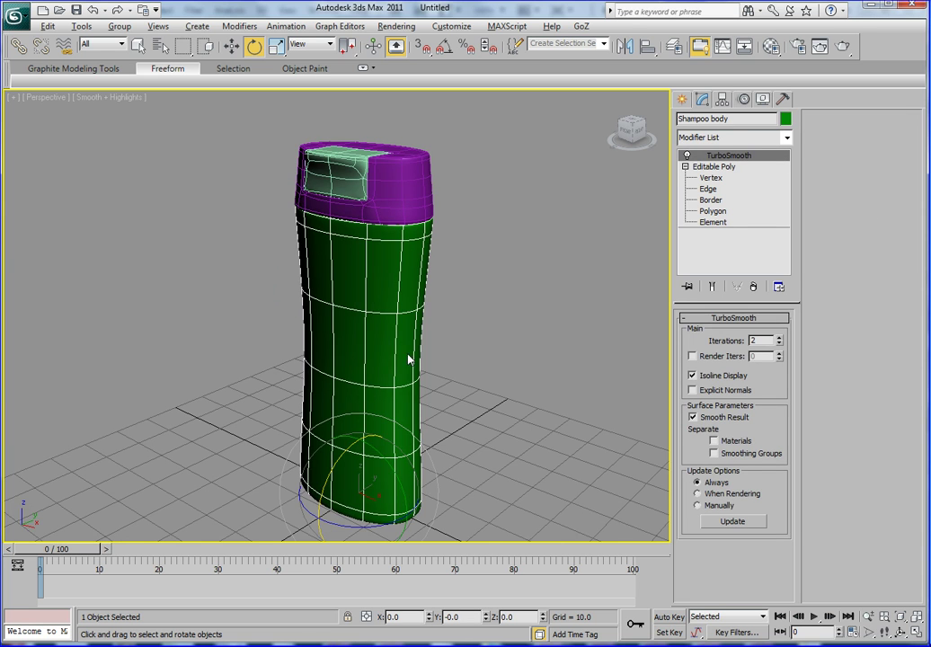
{"action": "middle_click_drag", "start_coordinate": [407, 360], "coordinate": [374, 337], "text": "alt"}
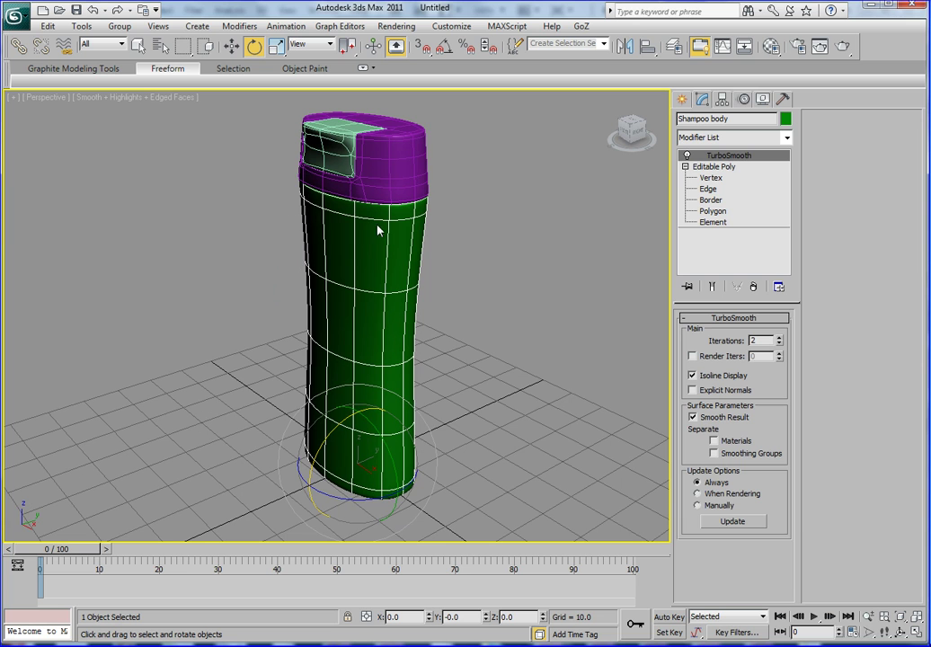
{"action": "middle_click_drag", "start_coordinate": [384, 410], "coordinate": [364, 287], "text": "alt"}
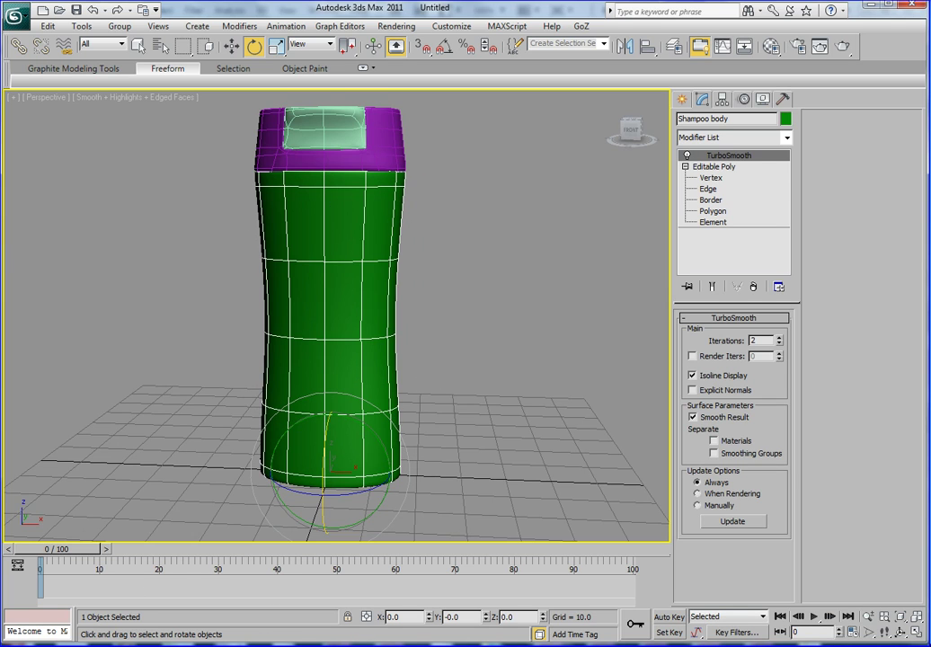
Glance at the label image in Photoshop, then Shift-drag a copy of the body alongside
{"action": "key", "text": "alt+Tab"}
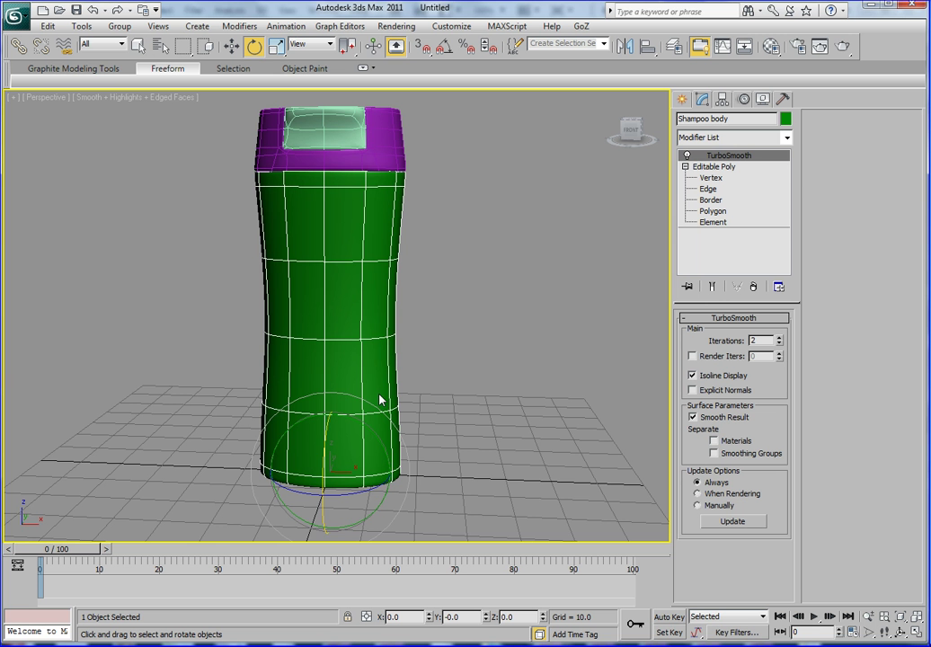
{"action": "left_click_drag", "start_coordinate": [380, 399], "coordinate": [409, 407]}
{"action": "key", "text": "w"}
{"action": "middle_click_drag", "start_coordinate": [426, 419], "coordinate": [415, 421], "text": "alt"}
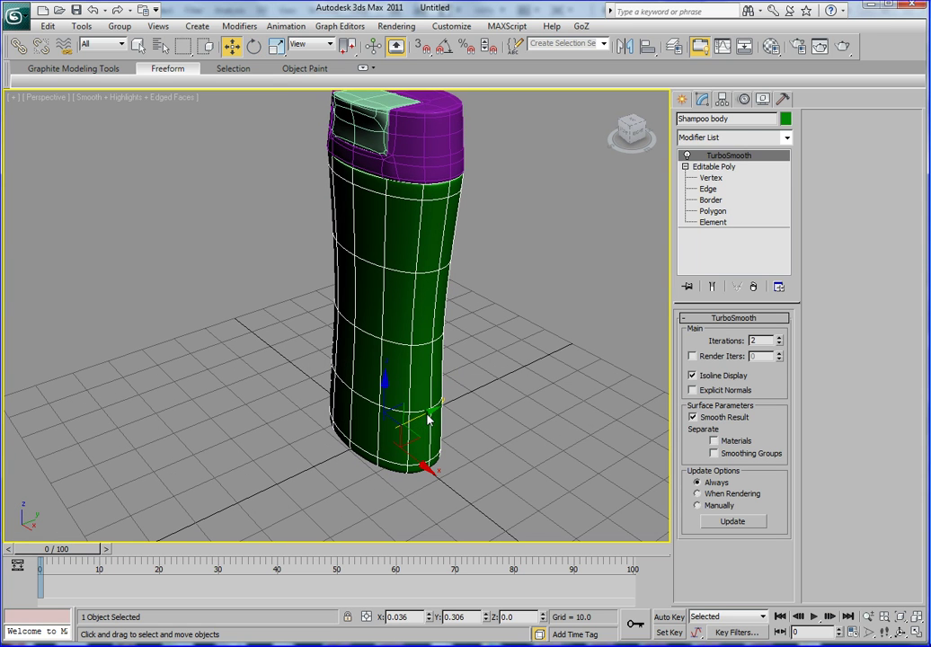
{"action": "left_click_drag", "start_coordinate": [427, 418], "coordinate": [285, 444], "text": "shift"}
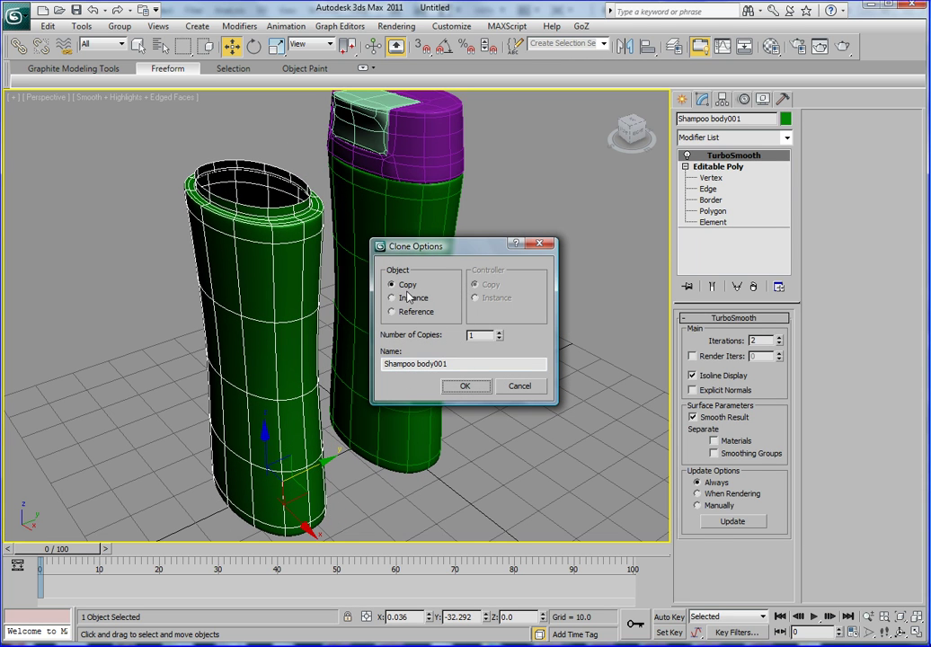
Name the clone 'Shampoo label' and confirm the copy
{"action": "left_click_drag", "start_coordinate": [446, 365], "coordinate": [419, 372]}
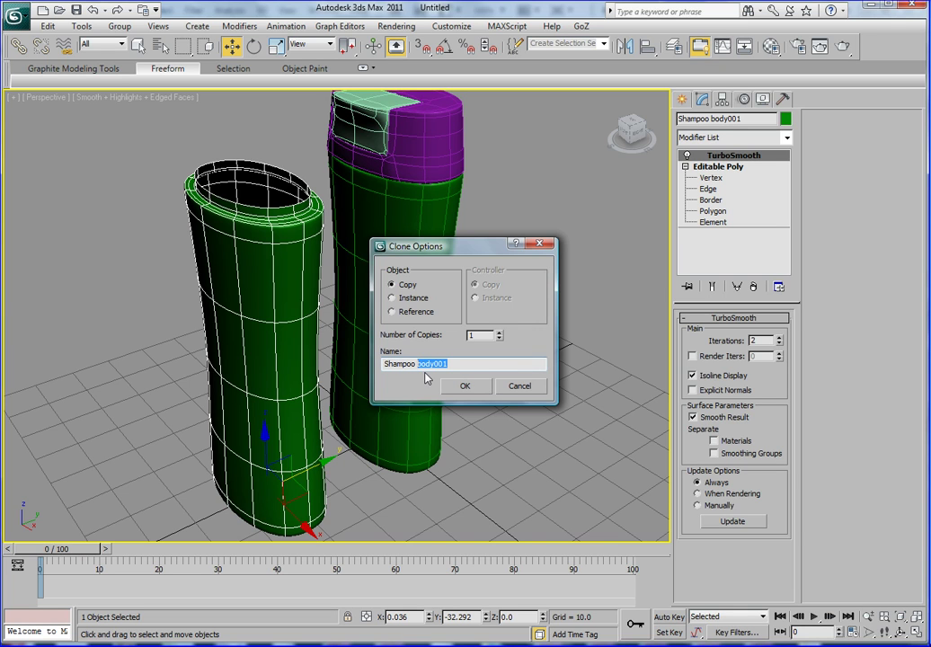
{"action": "type", "text": "label"}
{"action": "left_click", "coordinate": [466, 386]}
{"action": "middle_click_drag", "start_coordinate": [328, 358], "coordinate": [373, 349], "text": "alt"}
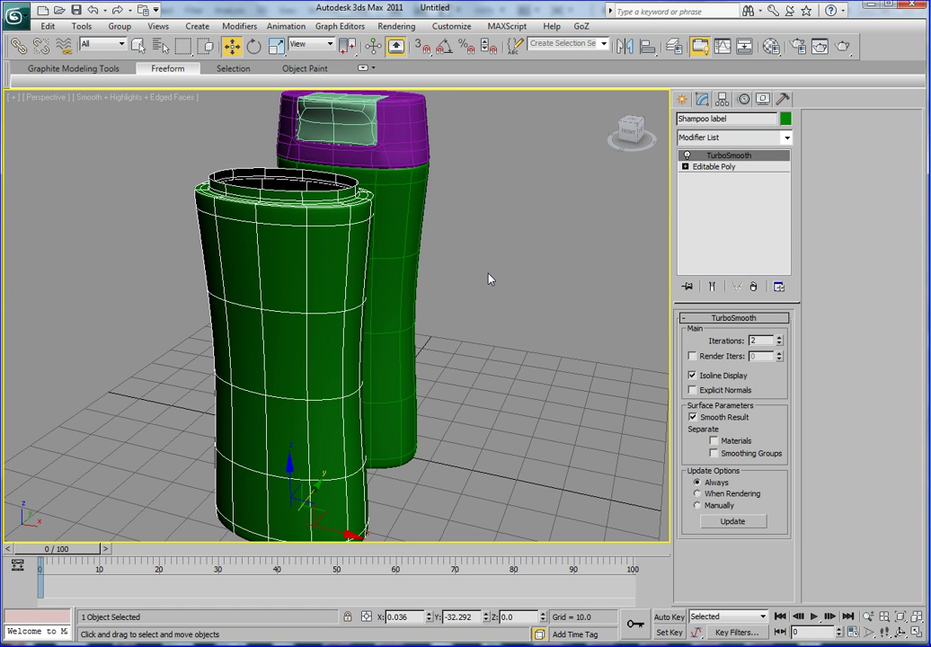
Give the Shampoo label object a magenta object colour
{"action": "left_click", "coordinate": [785, 119]}
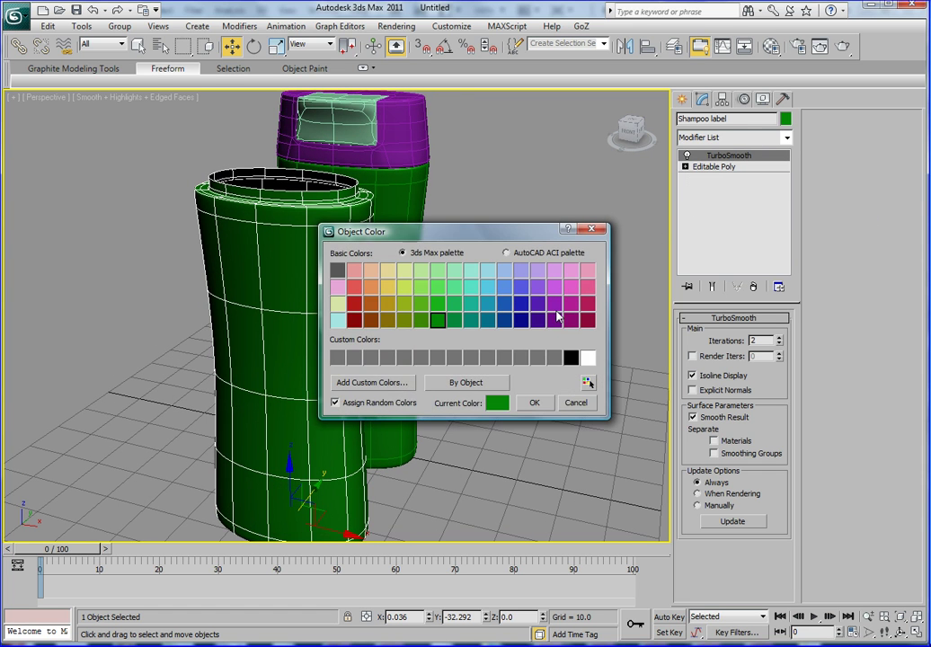
{"action": "left_click", "coordinate": [570, 303]}
{"action": "left_click", "coordinate": [534, 402]}
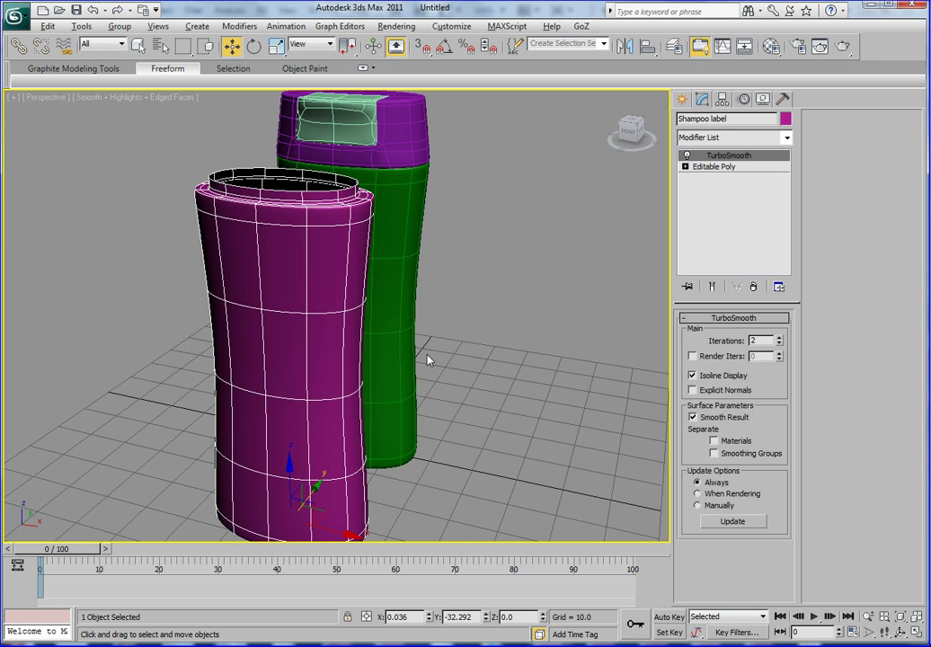
{"action": "middle_click_drag", "start_coordinate": [405, 366], "coordinate": [443, 330], "text": "alt"}
{"action": "middle_click_drag", "start_coordinate": [339, 306], "coordinate": [332, 308], "text": "alt"}
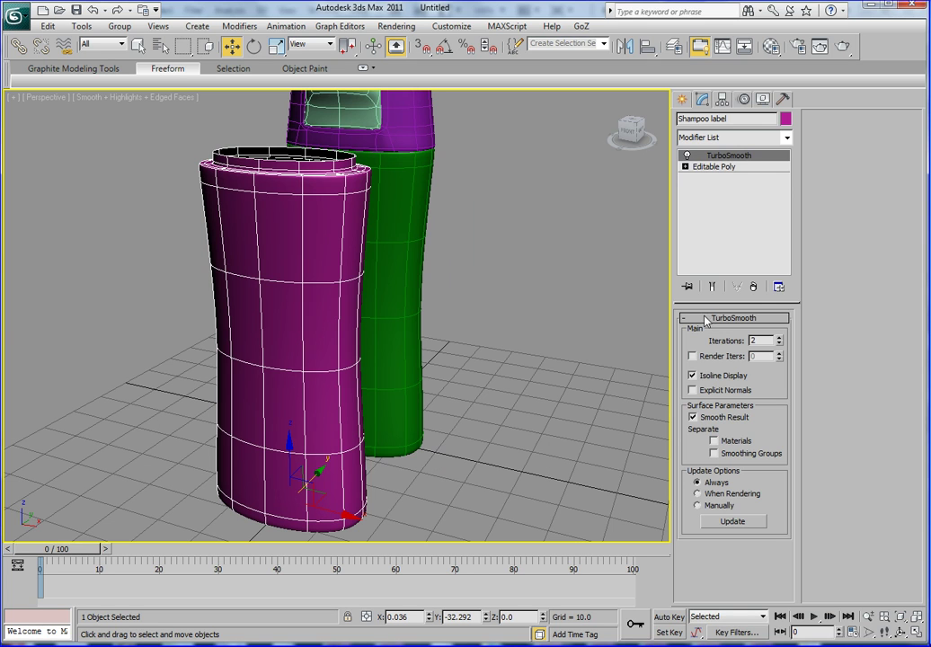
Turn off TurboSmooth's Isoline Display so the label shows its full dense wireframe
{"action": "left_click", "coordinate": [692, 376]}
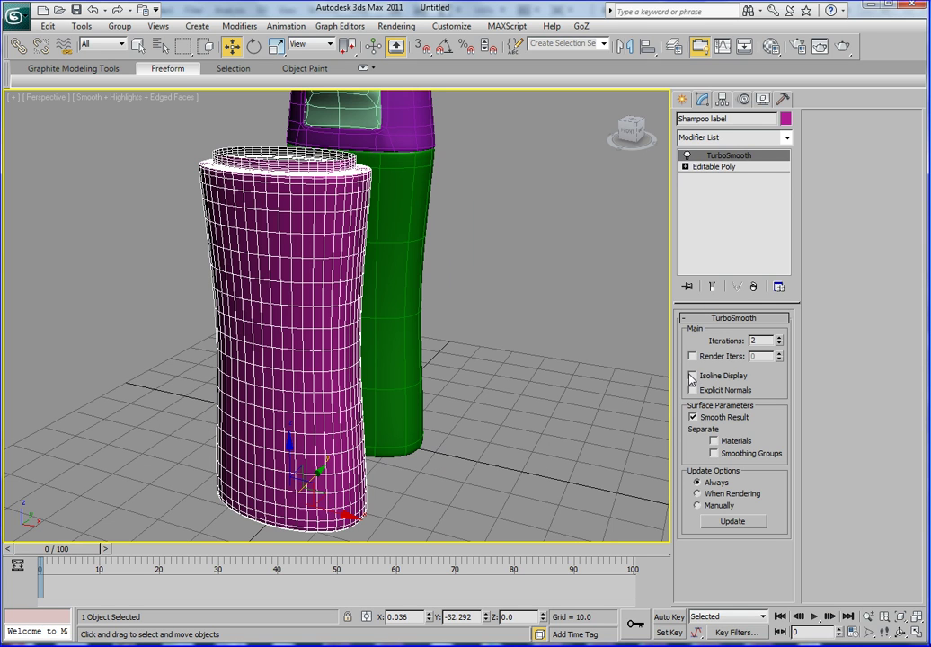
{"action": "left_click", "coordinate": [692, 376]}
{"action": "left_click", "coordinate": [692, 375]}
{"action": "middle_click_drag", "start_coordinate": [284, 260], "coordinate": [241, 248], "text": "alt"}
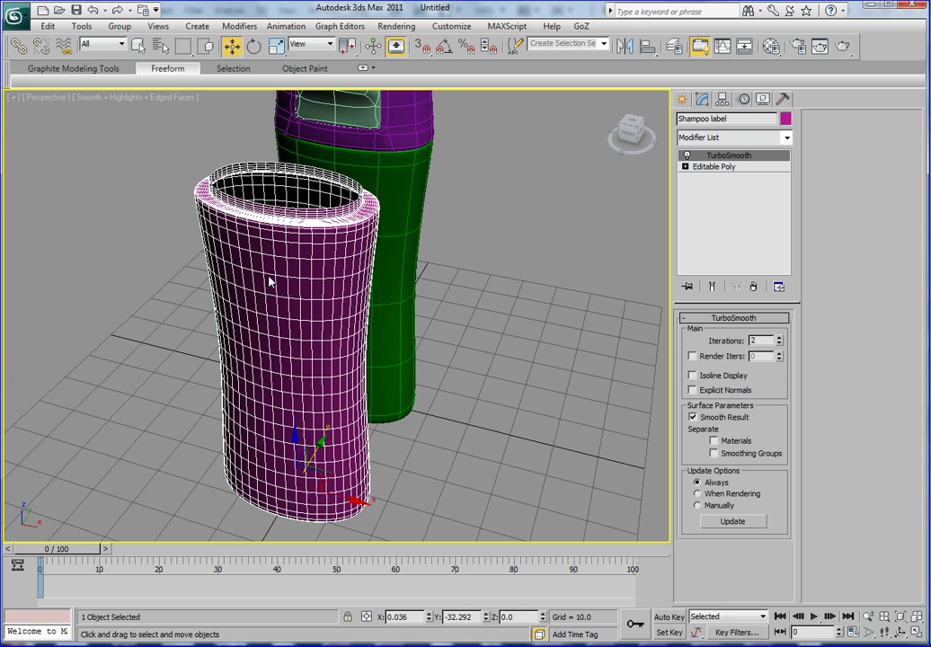
{"action": "mouse_move", "coordinate": [268, 282]}
{"action": "middle_mouse_down", "text": "alt"}
{"action": "mouse_move", "coordinate": [271, 292]}
{"action": "mouse_move", "coordinate": [282, 280]}
{"action": "middle_mouse_up", "text": "alt"}
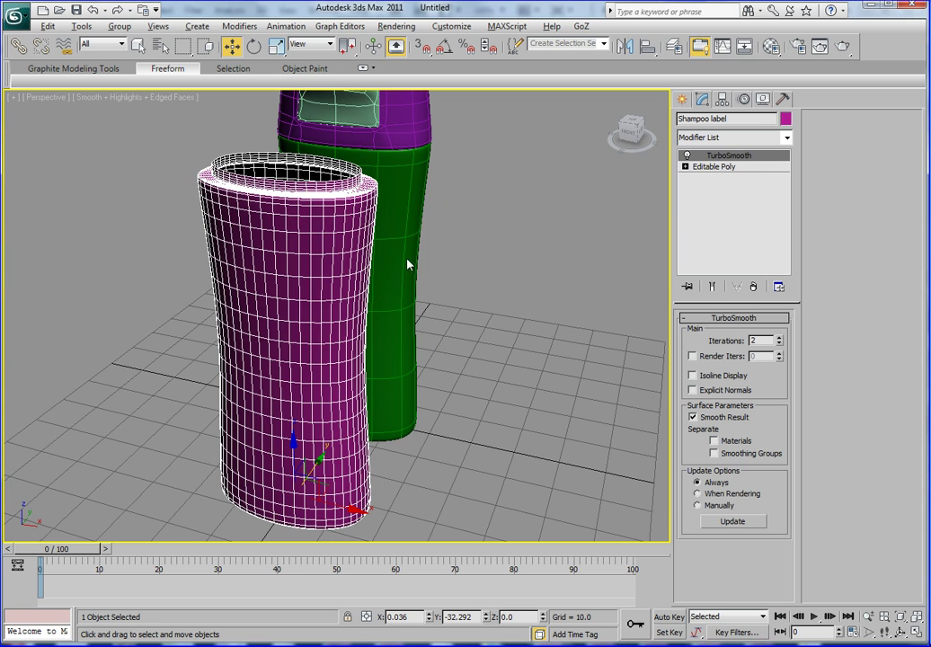
{"action": "middle_click_drag", "start_coordinate": [407, 264], "coordinate": [407, 259], "text": "alt"}
{"action": "left_click", "coordinate": [692, 376]}
{"action": "left_click", "coordinate": [693, 375]}
{"action": "left_click", "coordinate": [693, 376]}
{"action": "left_click", "coordinate": [693, 375]}
{"action": "middle_click_drag", "start_coordinate": [350, 343], "coordinate": [308, 314], "text": "alt"}
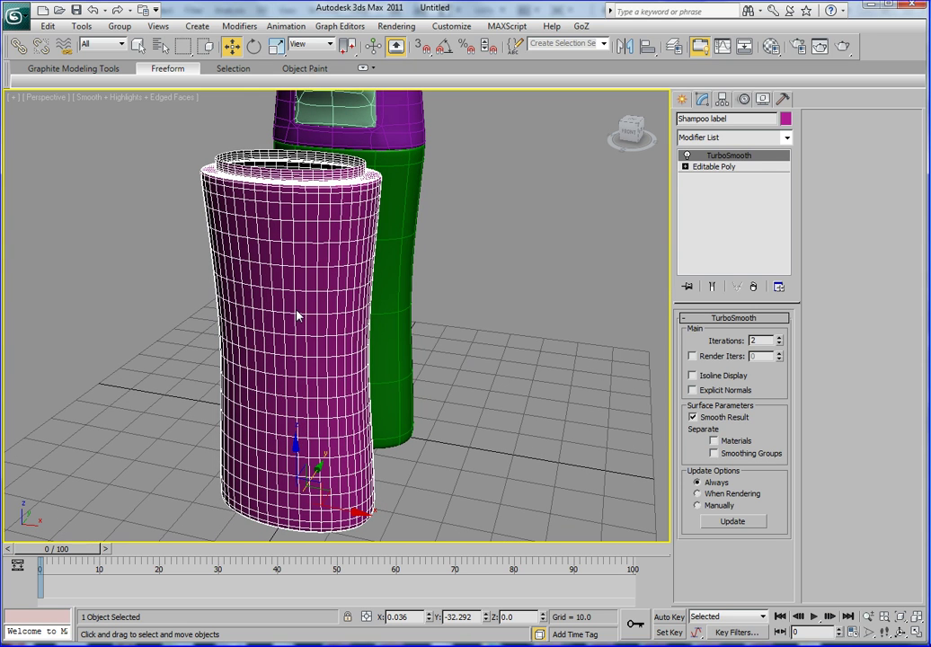
Collapse the label's TurboSmooth modifier into its geometry
{"action": "right_click", "coordinate": [297, 315]}
{"action": "mouse_move", "coordinate": [352, 435]}
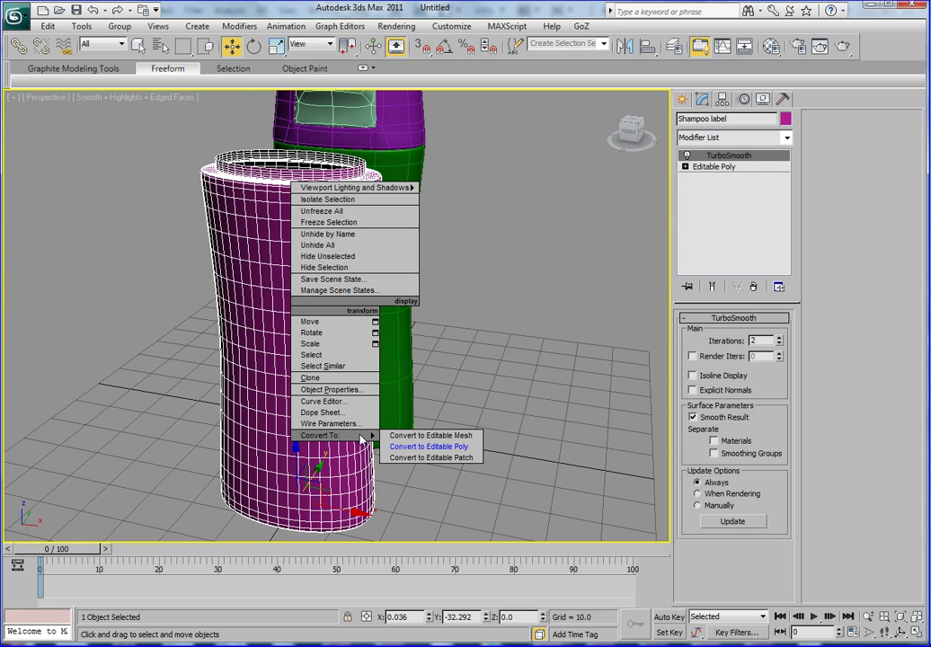
{"action": "left_click", "coordinate": [818, 300]}
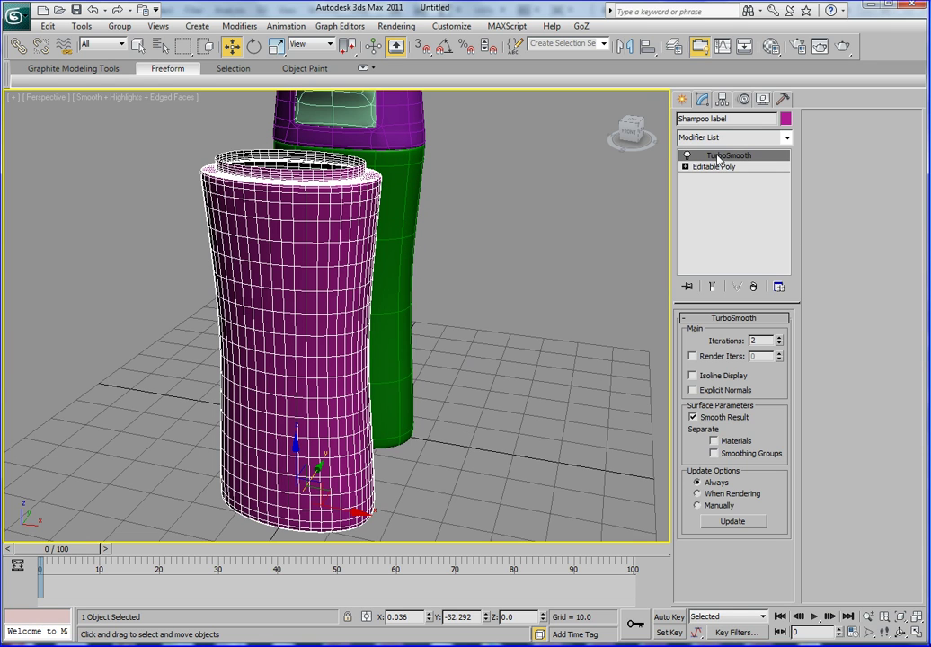
{"action": "right_click", "coordinate": [719, 159]}
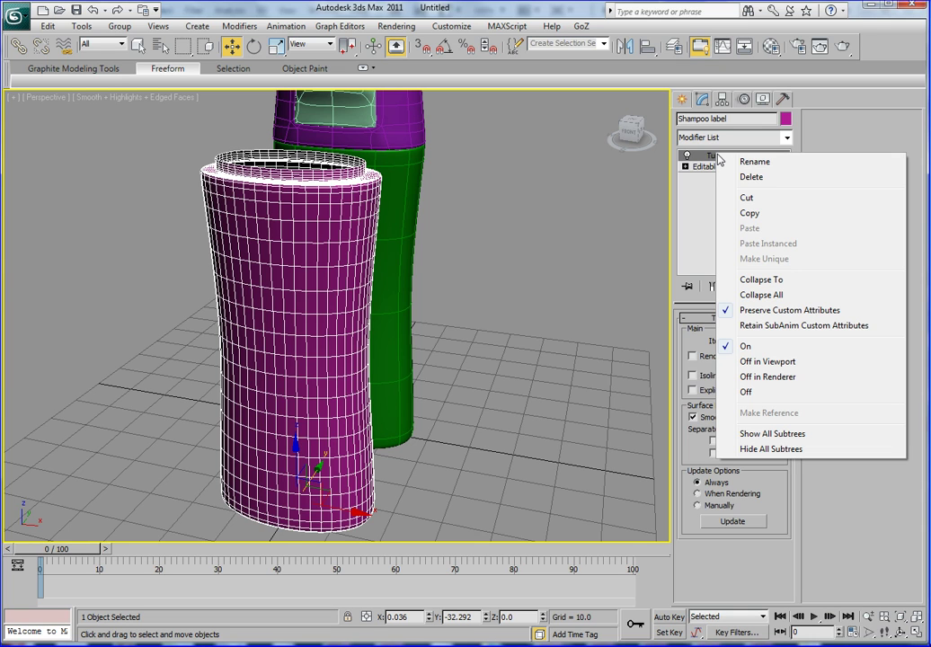
{"action": "left_click", "coordinate": [755, 284]}
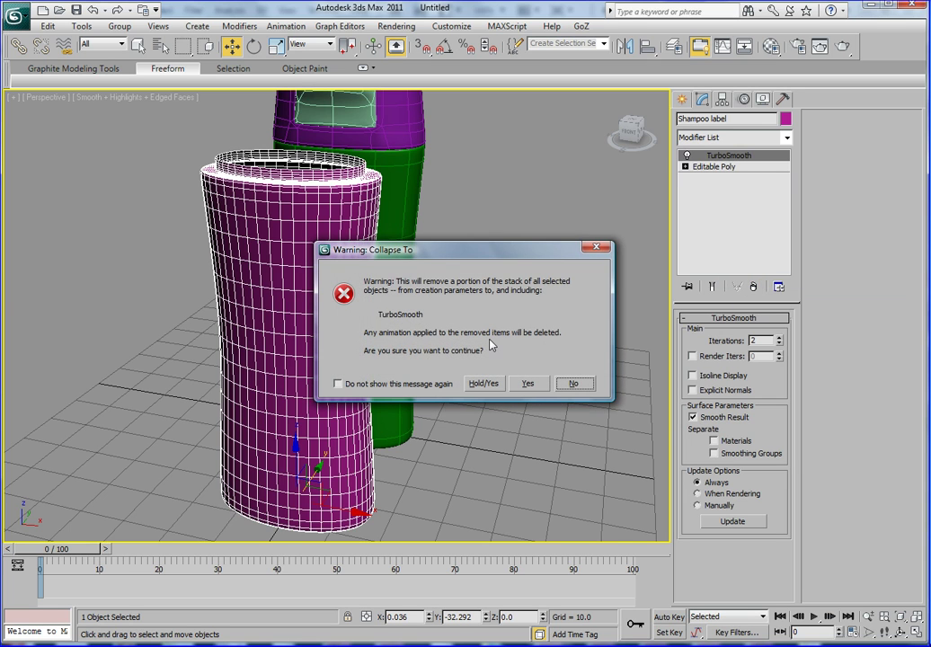
{"action": "left_click", "coordinate": [528, 383]}
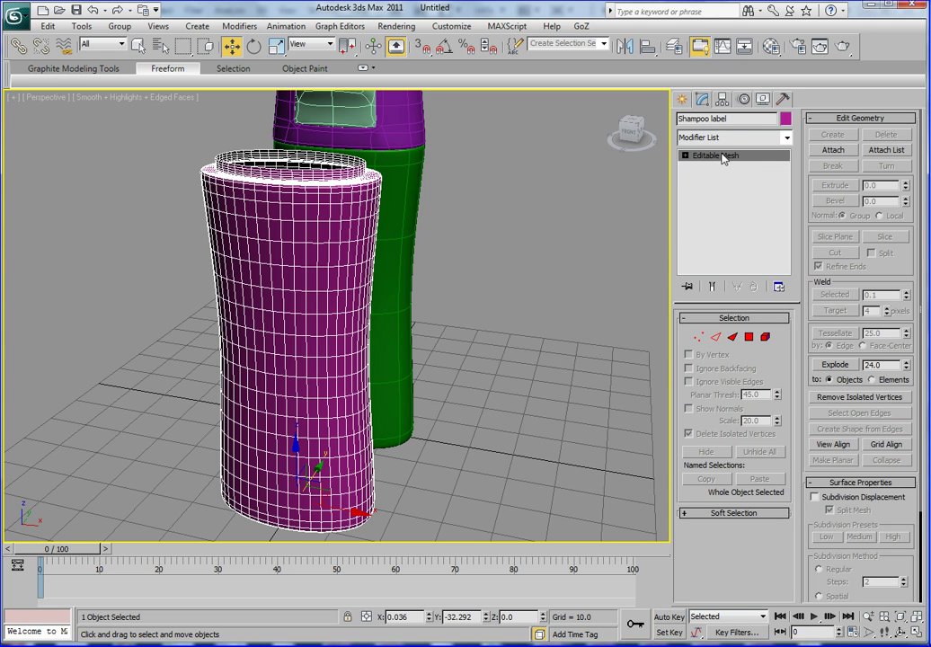
Convert the Shampoo label to Editable Poly and check its sub-object levels
{"action": "right_click", "coordinate": [299, 312]}
{"action": "mouse_move", "coordinate": [339, 433]}
{"action": "left_click", "coordinate": [413, 445]}
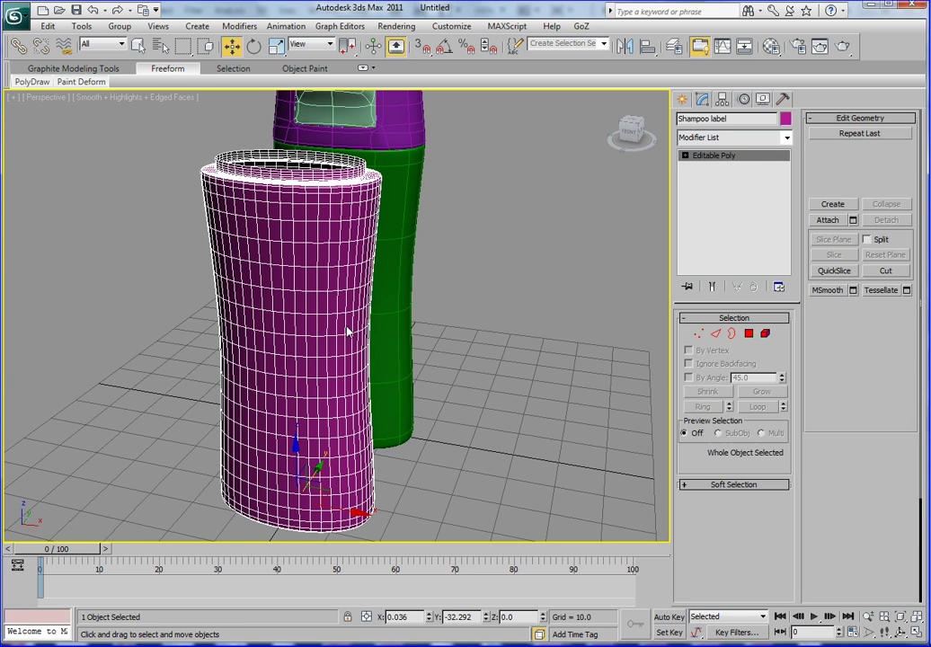
{"action": "left_click", "coordinate": [685, 155]}
{"action": "left_click", "coordinate": [708, 200]}
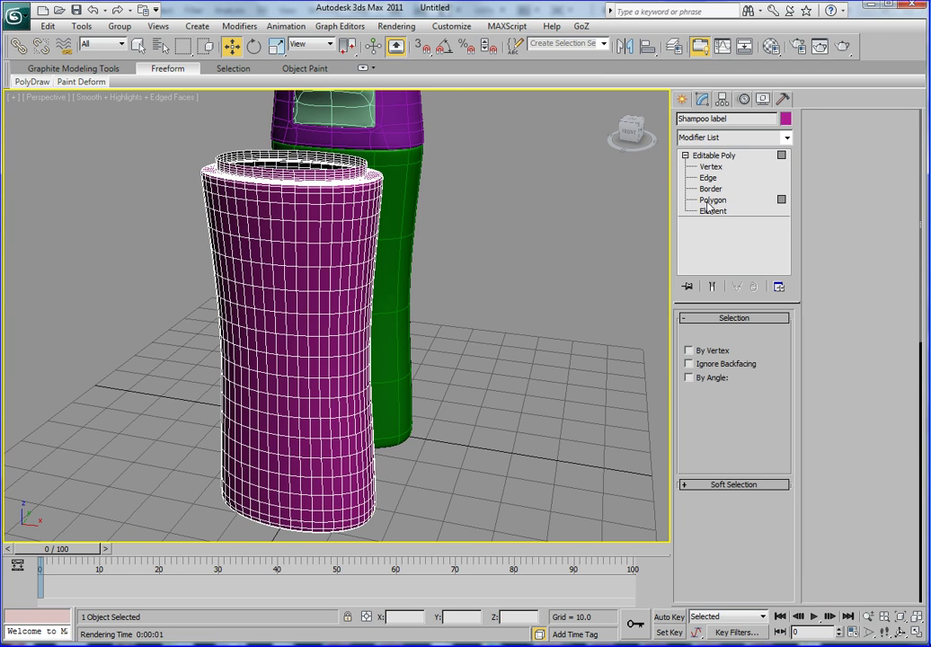
{"action": "left_click", "coordinate": [715, 156]}
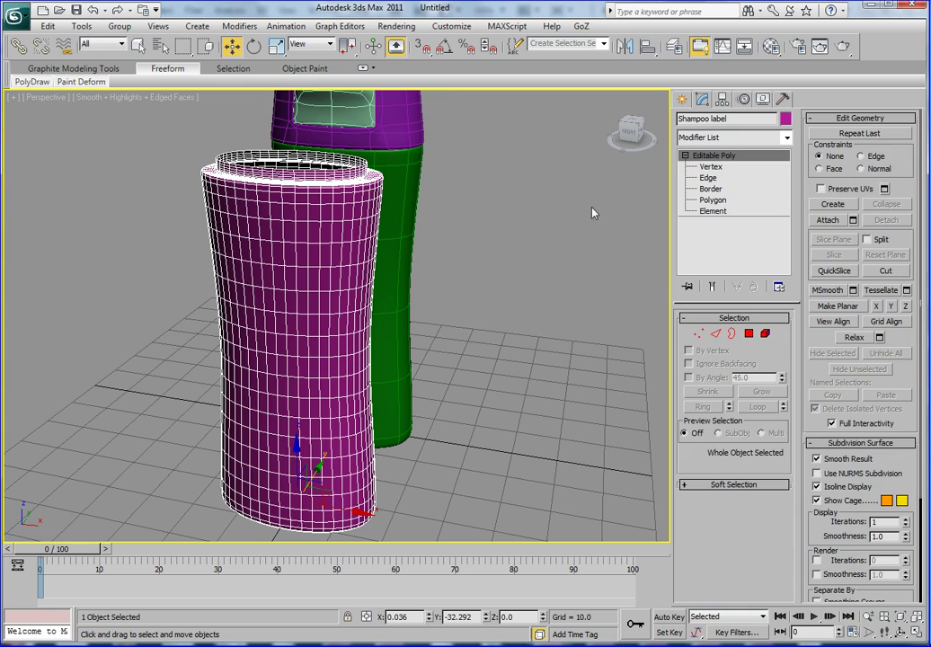
Enter Polygon level and box-select the label's polygons in the Left view
{"action": "middle_click_drag", "start_coordinate": [580, 218], "coordinate": [389, 228], "text": "alt"}
{"action": "middle_click_drag", "start_coordinate": [457, 242], "coordinate": [249, 200], "text": "alt"}
{"action": "middle_click_drag", "start_coordinate": [424, 278], "coordinate": [303, 255], "text": "alt"}
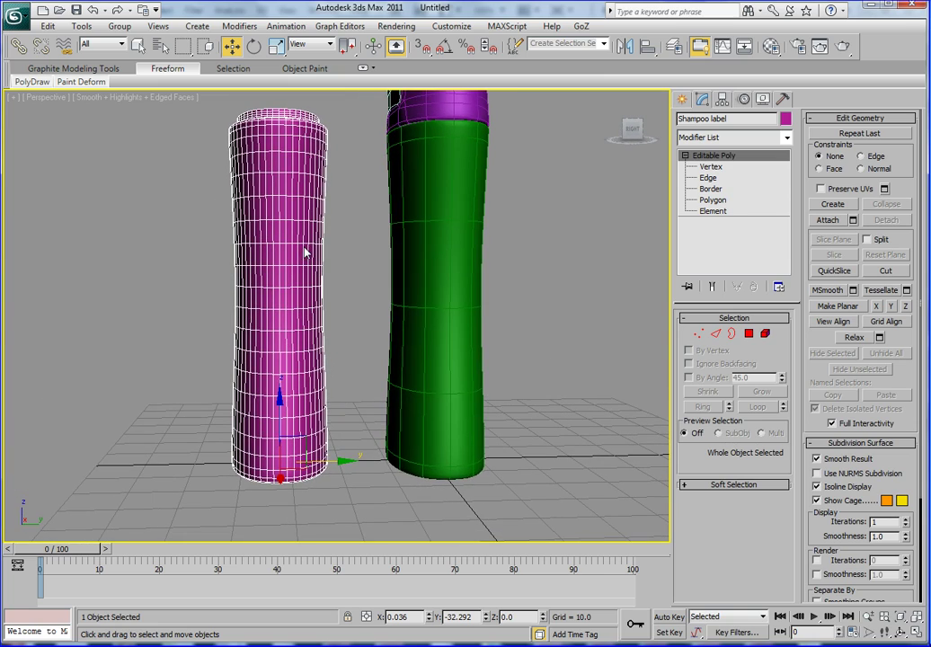
{"action": "key", "text": "l"}
{"action": "scroll", "coordinate": [306, 259], "scroll_direction": "up", "scroll_amount": 5}
{"action": "middle_click_drag", "start_coordinate": [314, 260], "coordinate": [306, 330]}
{"action": "left_click", "coordinate": [713, 200]}
{"action": "left_click_drag", "start_coordinate": [290, 135], "coordinate": [369, 459]}
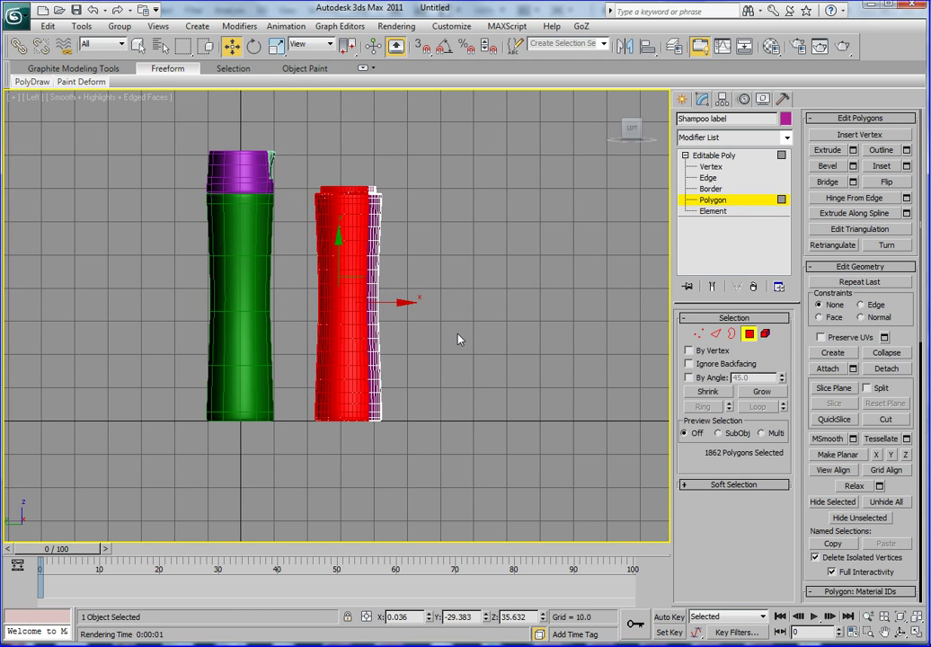
{"action": "middle_click_drag", "start_coordinate": [463, 336], "coordinate": [314, 357]}
{"action": "key", "text": "p"}
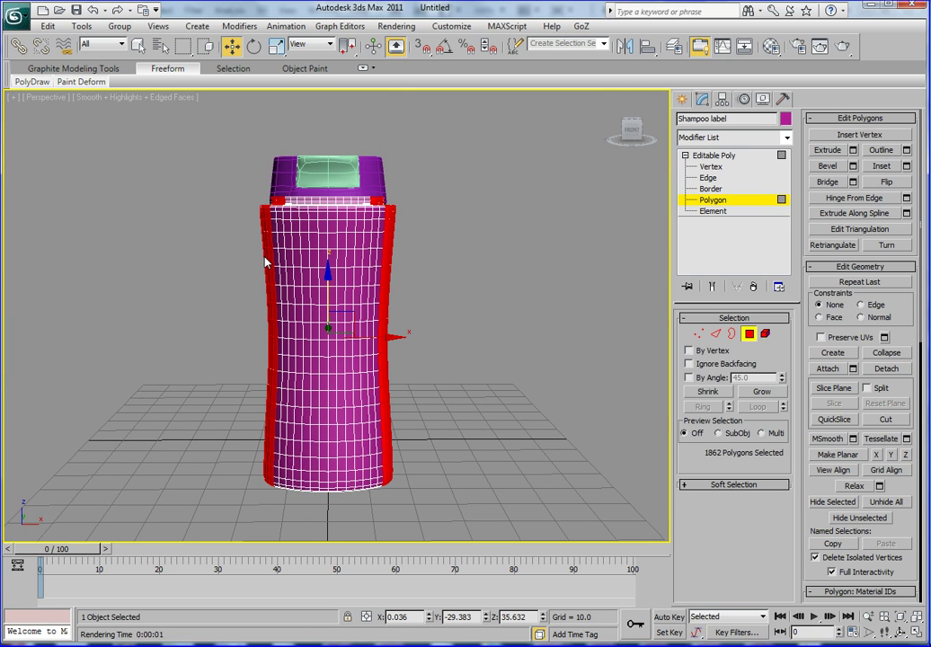
In the Front view, select the top and bottom band polygons
{"action": "key", "text": "f"}
{"action": "scroll", "coordinate": [310, 286], "scroll_direction": "up", "scroll_amount": 4}
{"action": "scroll", "coordinate": [328, 262], "scroll_direction": "up", "scroll_amount": 2}
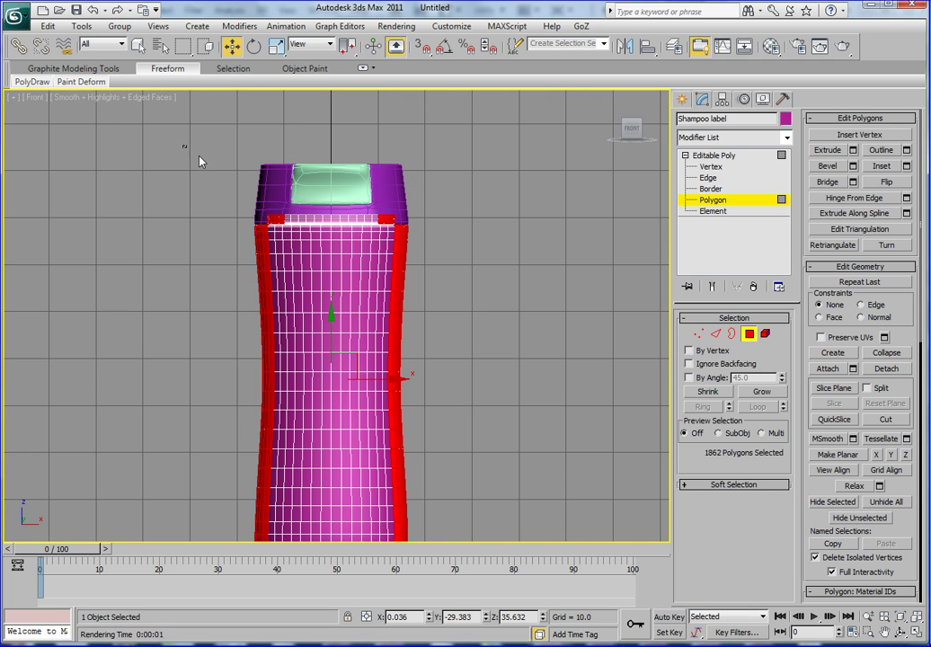
{"action": "left_click_drag", "start_coordinate": [218, 169], "coordinate": [442, 249]}
{"action": "middle_click_drag", "start_coordinate": [461, 332], "coordinate": [447, 193]}
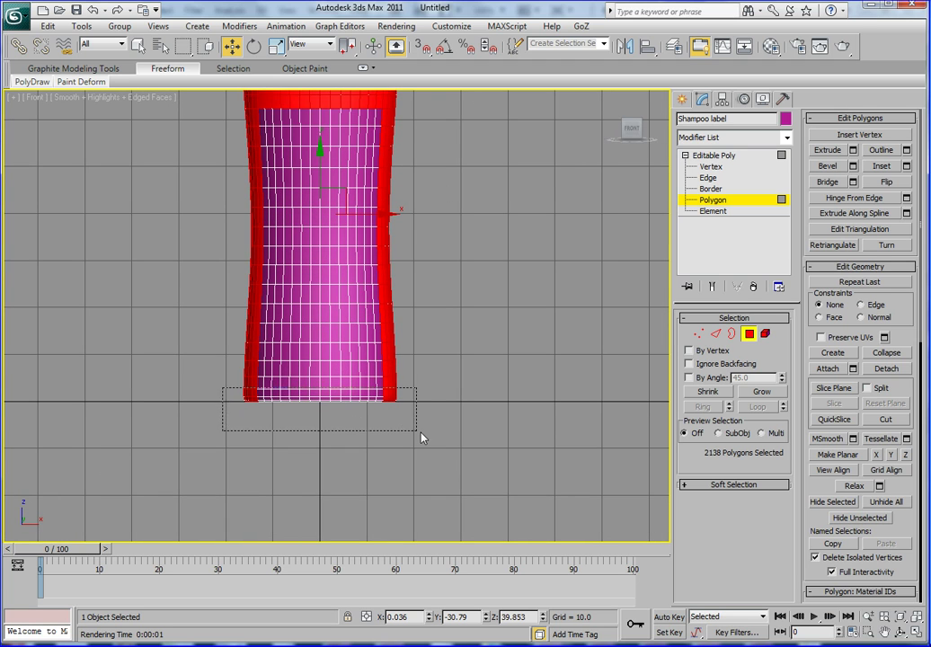
{"action": "mouse_move", "coordinate": [428, 270]}
{"action": "middle_mouse_down"}
{"action": "mouse_move", "coordinate": [428, 307]}
{"action": "mouse_move", "coordinate": [424, 287]}
{"action": "middle_mouse_up"}
{"action": "key", "text": "ctrl+z"}
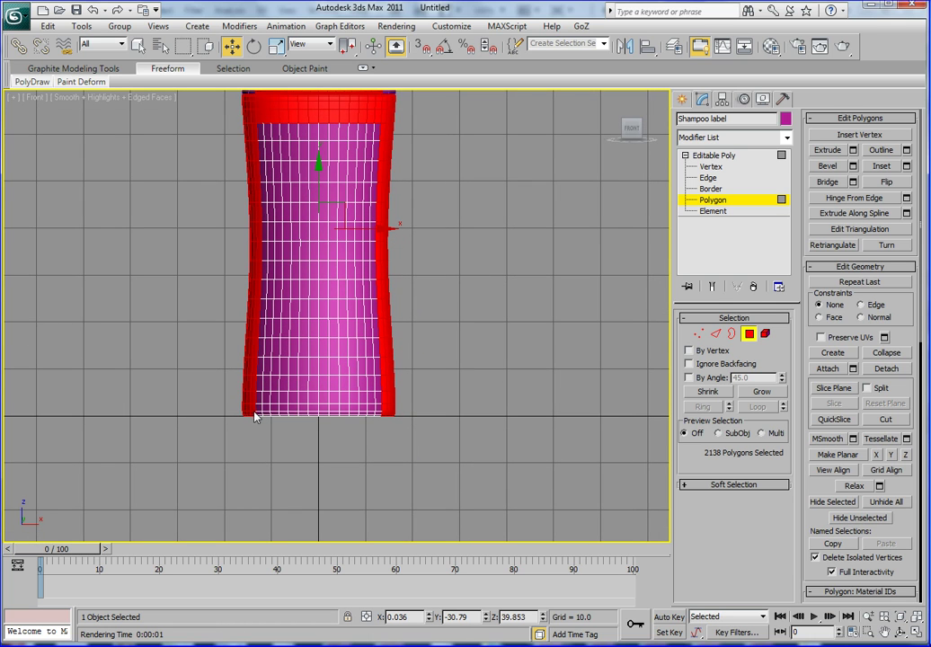
{"action": "left_click_drag", "start_coordinate": [254, 419], "coordinate": [422, 424], "text": "ctrl"}
{"action": "middle_click_drag", "start_coordinate": [420, 415], "coordinate": [396, 318]}
Delete the selected polygons, leaving only the curved front panel
{"action": "key", "text": "p"}
{"action": "scroll", "coordinate": [422, 329], "scroll_direction": "down", "scroll_amount": 4}
{"action": "key", "text": "Delete"}
{"action": "middle_click_drag", "start_coordinate": [321, 312], "coordinate": [360, 312], "text": "alt"}
{"action": "middle_click_drag", "start_coordinate": [429, 313], "coordinate": [403, 315], "text": "alt"}
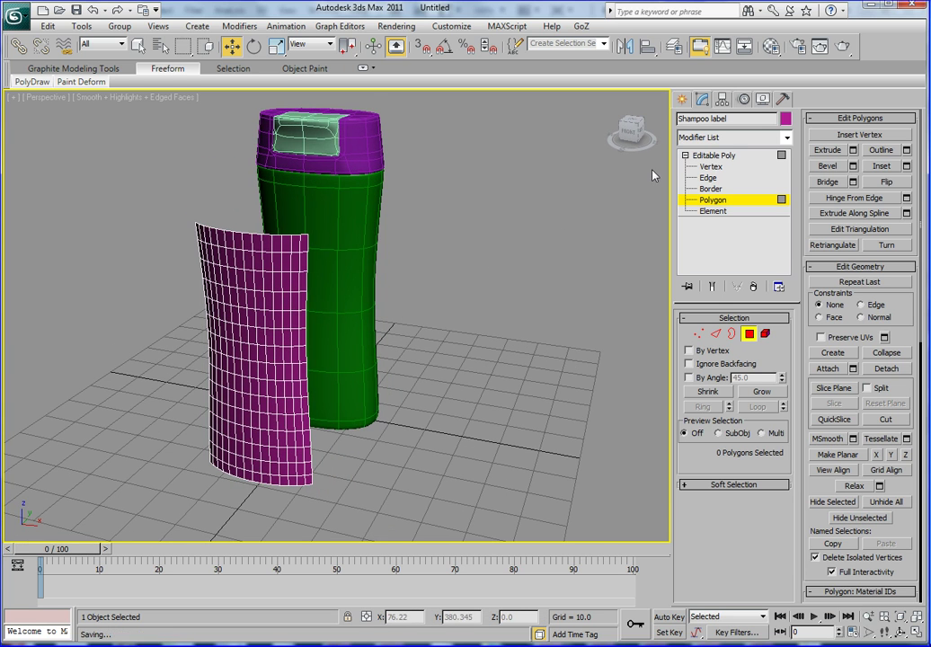
Clear the polygon selection and return to working on the whole label object
{"action": "middle_click_drag", "start_coordinate": [293, 272], "coordinate": [321, 264]}
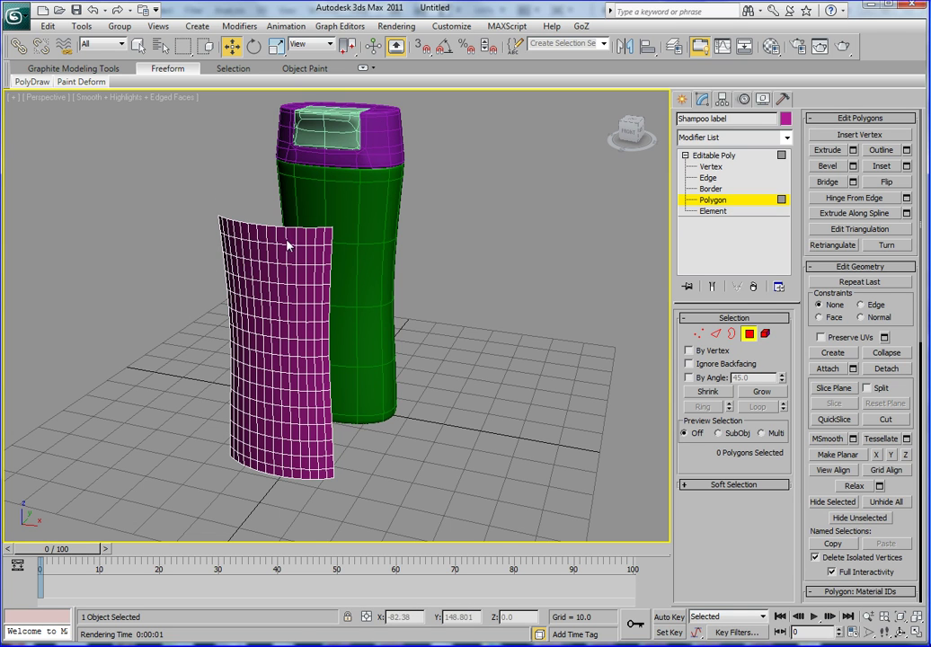
{"action": "key", "text": "F4"}
{"action": "middle_click_drag", "start_coordinate": [303, 298], "coordinate": [330, 268], "text": "alt"}
{"action": "left_click", "coordinate": [231, 270]}
{"action": "key", "text": "F4"}
{"action": "left_click", "coordinate": [462, 242]}
{"action": "key", "text": "4"}
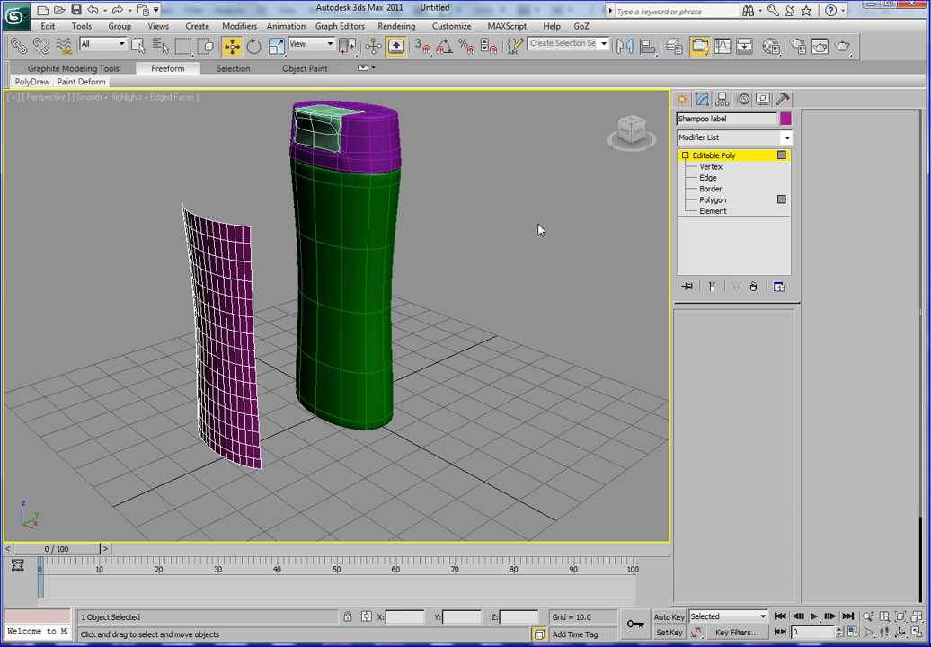
Move the label onto the bottle's front to check the fit, then back left
{"action": "left_click_drag", "start_coordinate": [296, 426], "coordinate": [385, 388]}
{"action": "middle_click_drag", "start_coordinate": [384, 388], "coordinate": [404, 379], "text": "alt"}
{"action": "left_click_drag", "start_coordinate": [380, 394], "coordinate": [265, 411]}
{"action": "left_click", "coordinate": [404, 318]}
Clone the bottle body as a copy named 'Shampoo wrong' to its right
{"action": "left_click", "coordinate": [368, 286]}
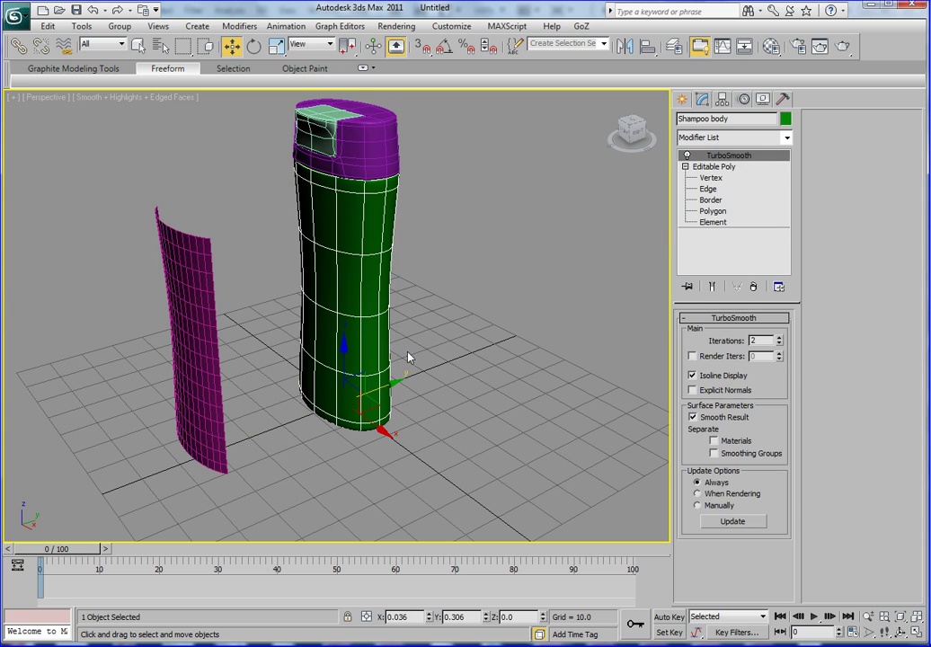
{"action": "mouse_move", "coordinate": [386, 391]}
{"action": "left_mouse_down", "text": "shift"}
{"action": "mouse_move", "coordinate": [465, 359]}
{"action": "mouse_move", "coordinate": [481, 396]}
{"action": "mouse_move", "coordinate": [422, 375]}
{"action": "left_mouse_up", "text": "shift"}
{"action": "type", "text": "wrong"}
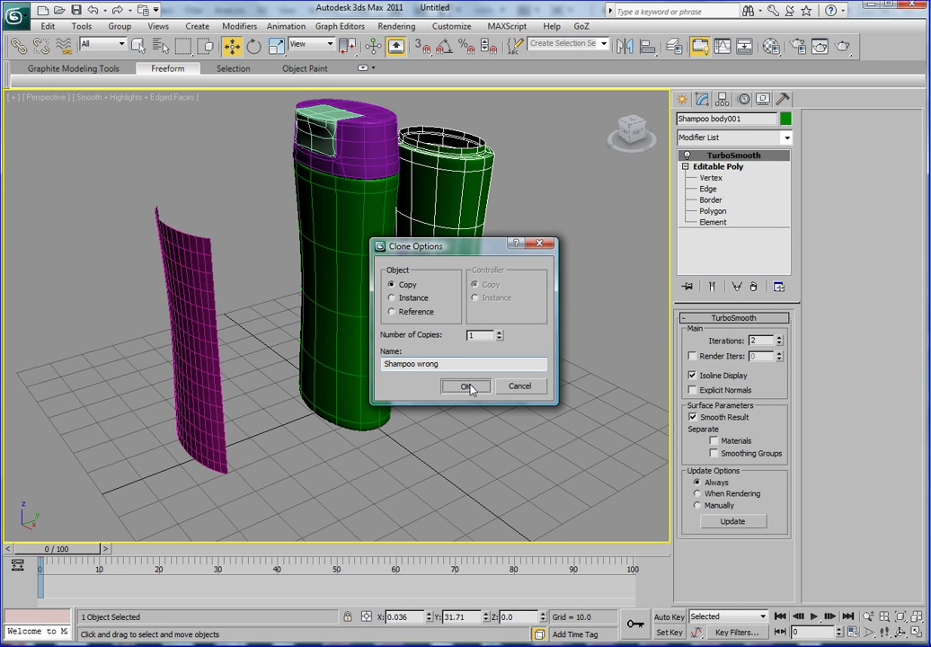
{"action": "left_click", "coordinate": [467, 386]}
Give the Shampoo wrong copy a dark blue object colour
{"action": "left_click", "coordinate": [786, 119]}
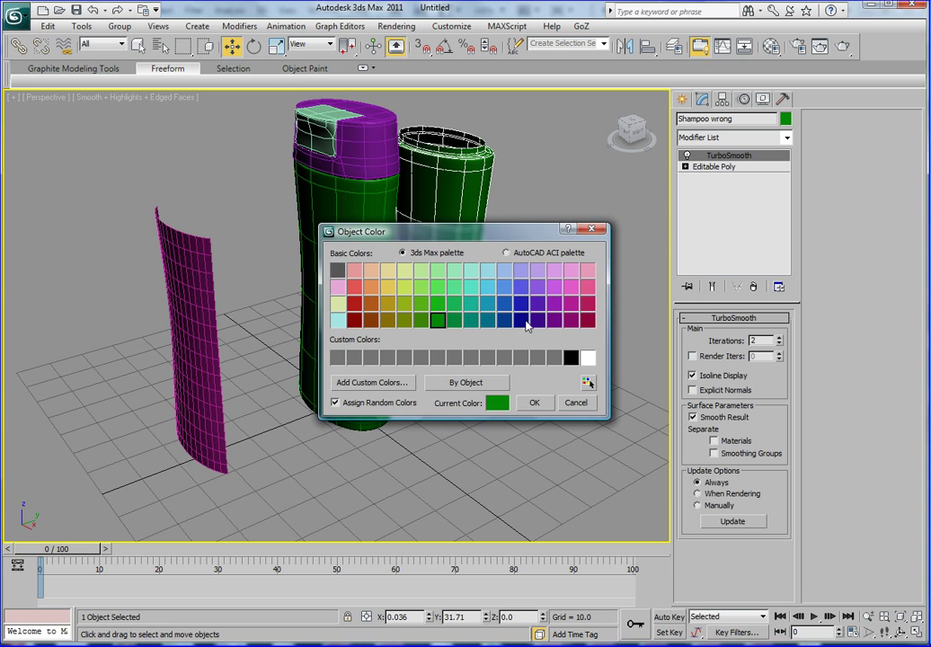
{"action": "left_click", "coordinate": [524, 325]}
{"action": "left_click", "coordinate": [534, 401]}
{"action": "scroll", "coordinate": [521, 355], "scroll_direction": "up", "scroll_amount": 5}
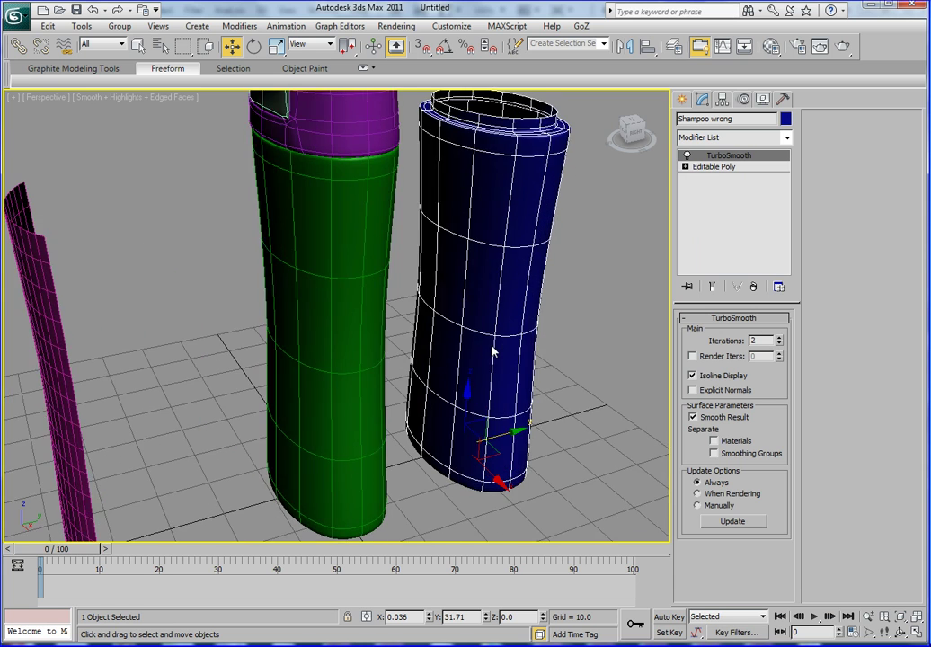
{"action": "scroll", "coordinate": [493, 352], "scroll_direction": "up", "scroll_amount": 3}
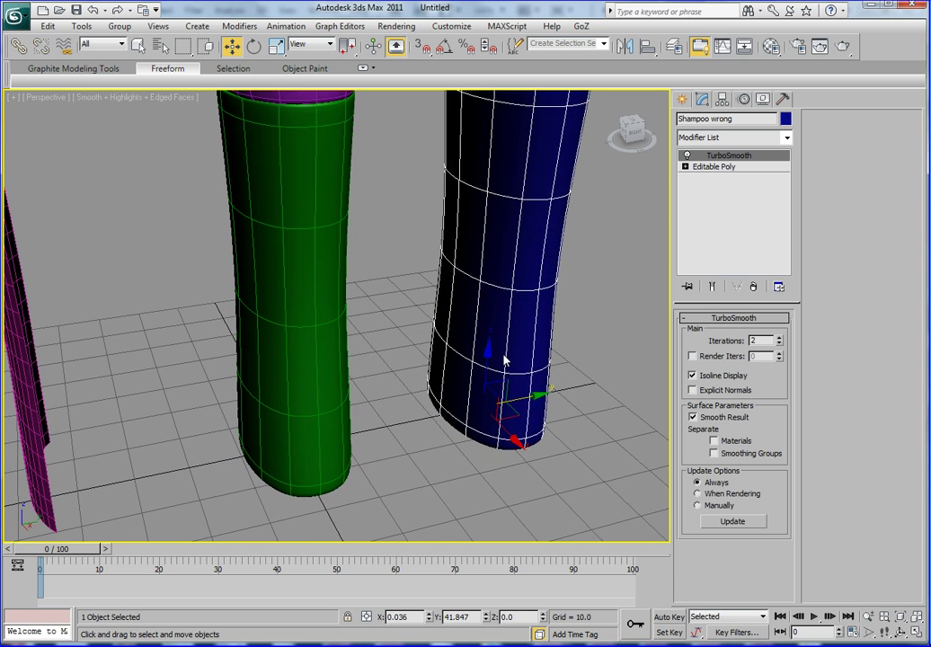
{"action": "scroll", "coordinate": [505, 359], "scroll_direction": "down", "scroll_amount": 2}
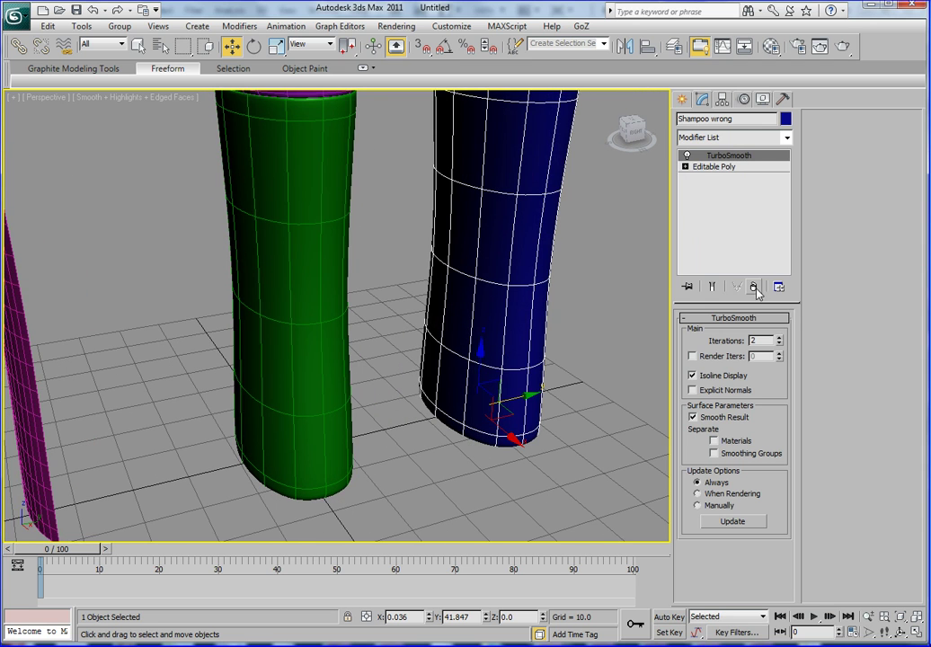
At Polygon level, select and delete the right half of the blue copy
{"action": "left_click", "coordinate": [685, 167]}
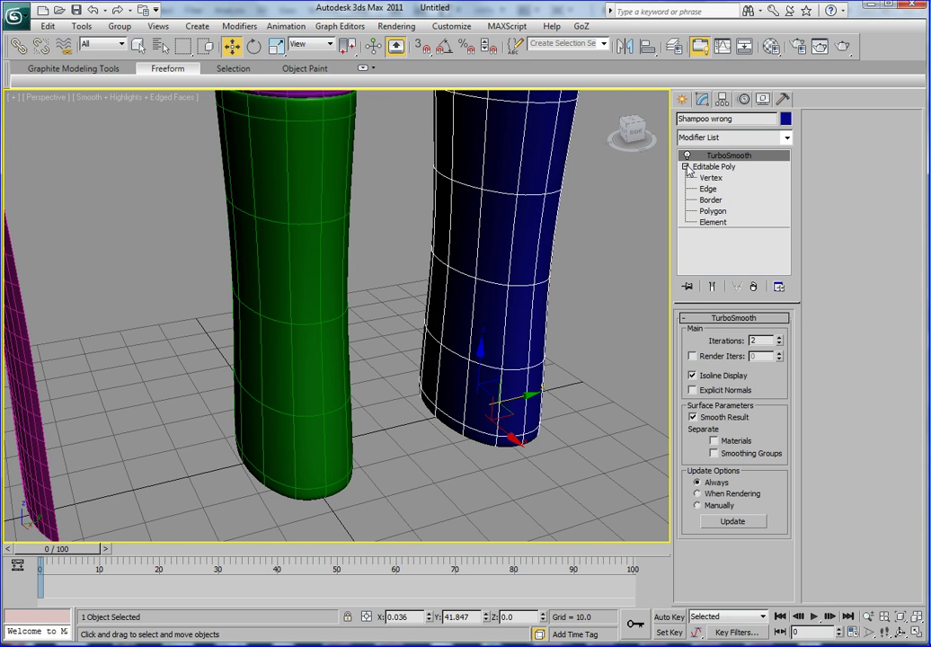
{"action": "left_click", "coordinate": [711, 211]}
{"action": "scroll", "coordinate": [458, 319], "scroll_direction": "down", "scroll_amount": 3}
{"action": "middle_click_drag", "start_coordinate": [467, 312], "coordinate": [495, 274], "text": "alt"}
{"action": "scroll", "coordinate": [457, 282], "scroll_direction": "down", "scroll_amount": 3}
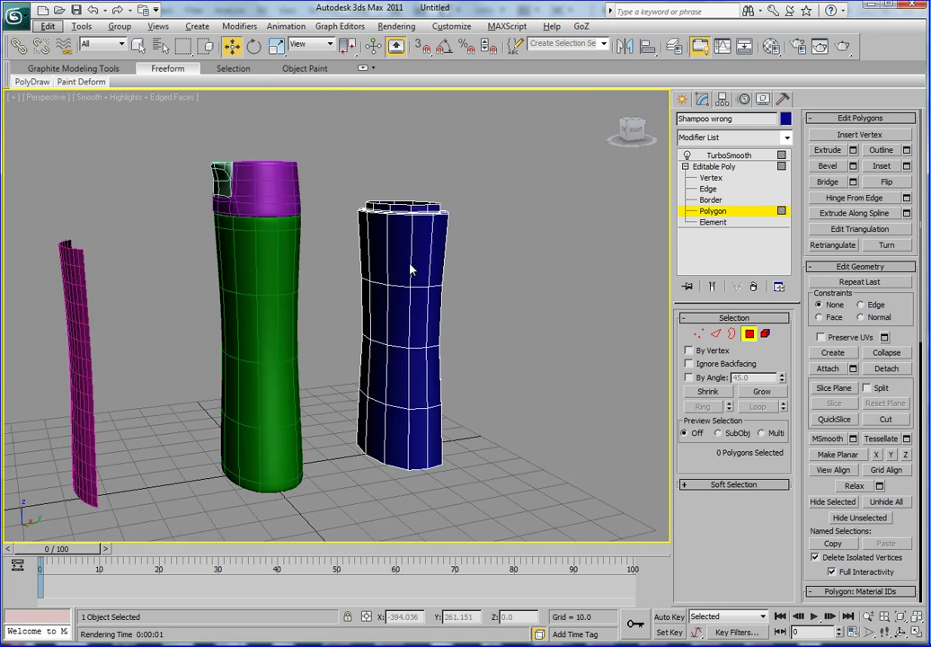
{"action": "middle_click_drag", "start_coordinate": [412, 270], "coordinate": [401, 259], "text": "alt"}
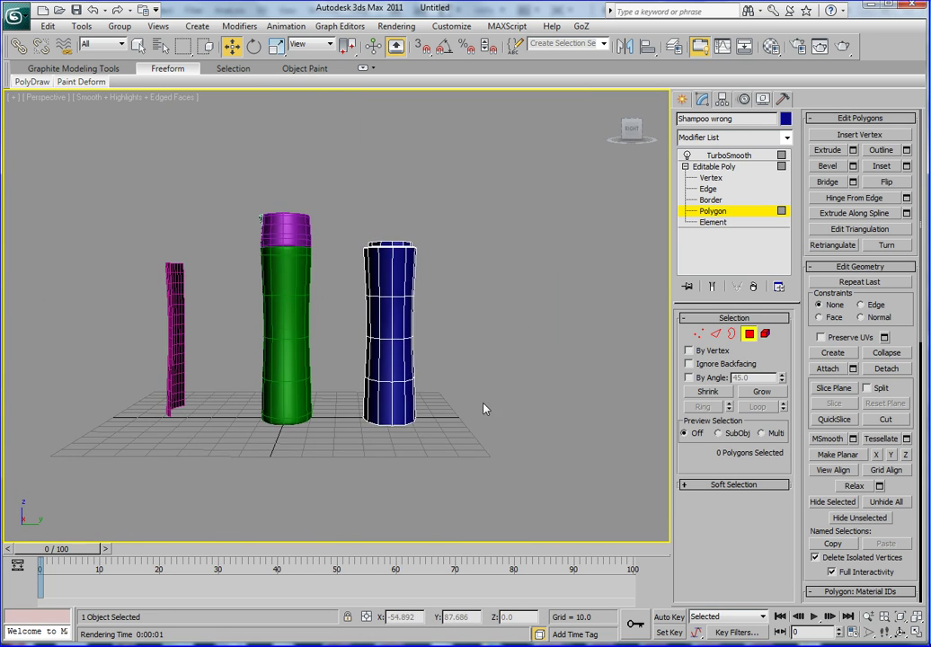
{"action": "left_click_drag", "start_coordinate": [493, 399], "coordinate": [402, 217]}
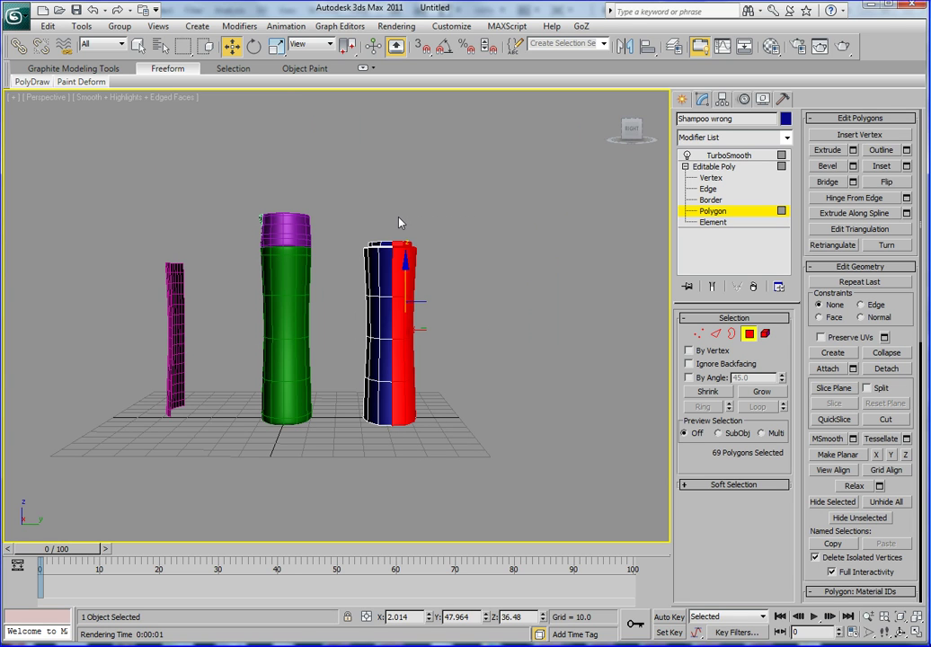
{"action": "key", "text": "Delete"}
In the Left view, select a column of the shell's polygons, then clear the selection
{"action": "middle_click_drag", "start_coordinate": [405, 229], "coordinate": [423, 290], "text": "alt"}
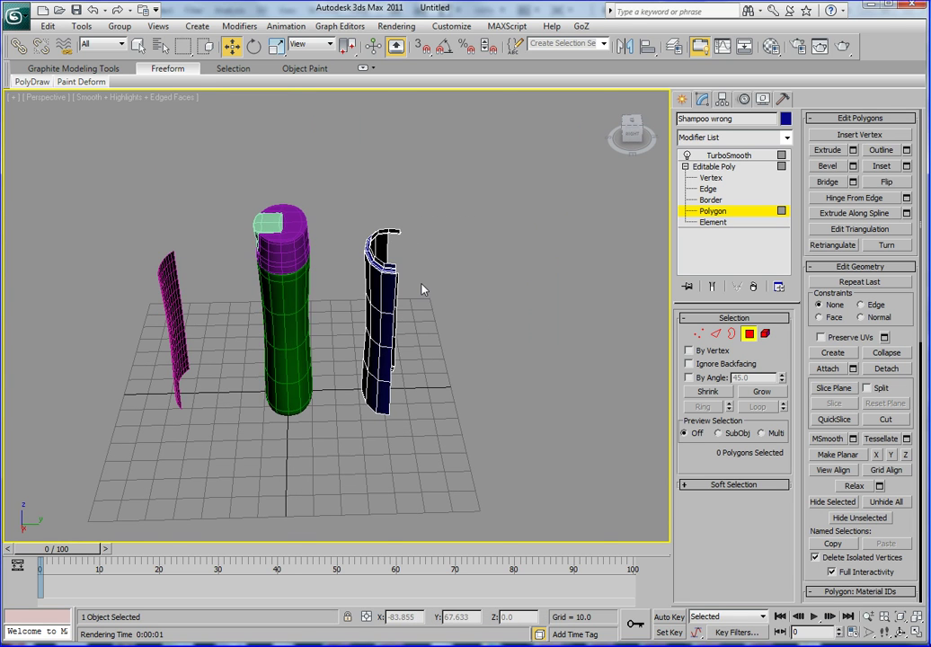
{"action": "key", "text": "l"}
{"action": "scroll", "coordinate": [364, 258], "scroll_direction": "up", "scroll_amount": 4}
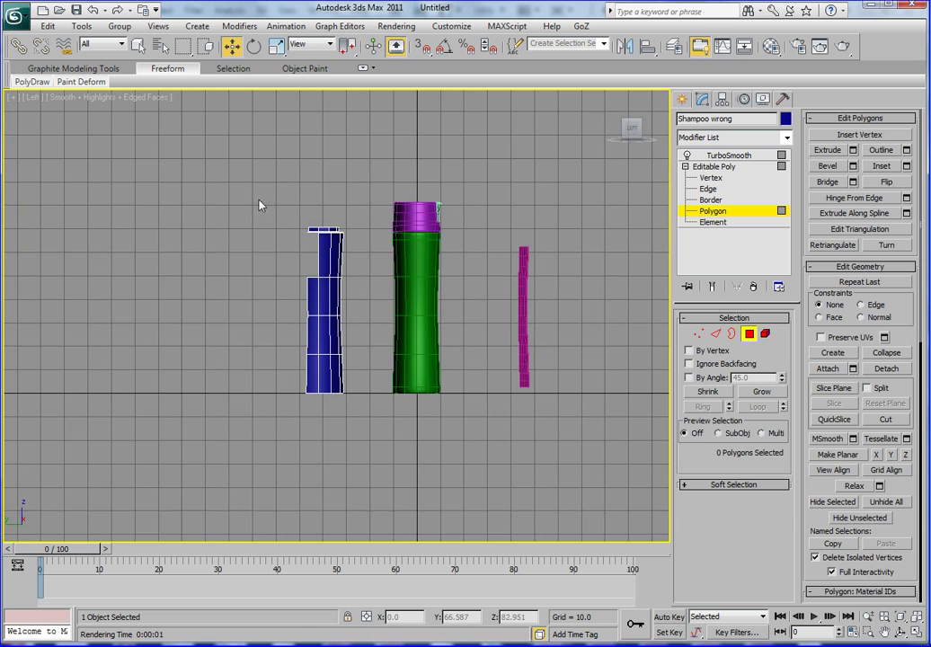
{"action": "scroll", "coordinate": [258, 202], "scroll_direction": "up", "scroll_amount": 3}
{"action": "left_click_drag", "start_coordinate": [255, 232], "coordinate": [297, 539]}
{"action": "scroll", "coordinate": [364, 460], "scroll_direction": "down", "scroll_amount": 2}
{"action": "left_click", "coordinate": [375, 420]}
{"action": "scroll", "coordinate": [368, 359], "scroll_direction": "up", "scroll_amount": 2}
{"action": "scroll", "coordinate": [367, 355], "scroll_direction": "up", "scroll_amount": 2}
Connect new edge loops near the top and bottom of the blue shell
{"action": "middle_click_drag", "start_coordinate": [335, 260], "coordinate": [336, 245]}
{"action": "left_click", "coordinate": [708, 189]}
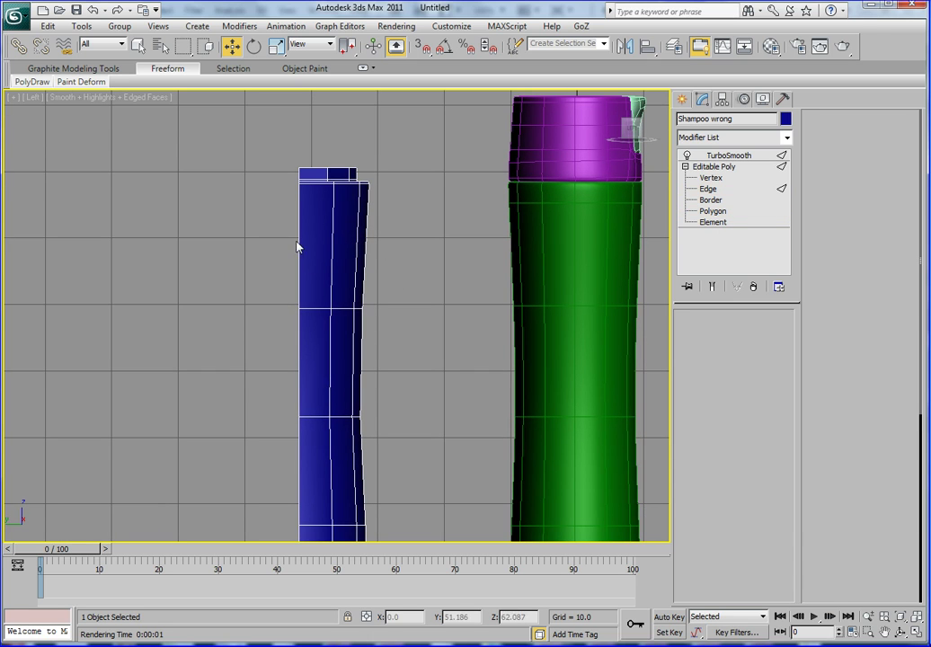
{"action": "left_click_drag", "start_coordinate": [297, 245], "coordinate": [443, 267]}
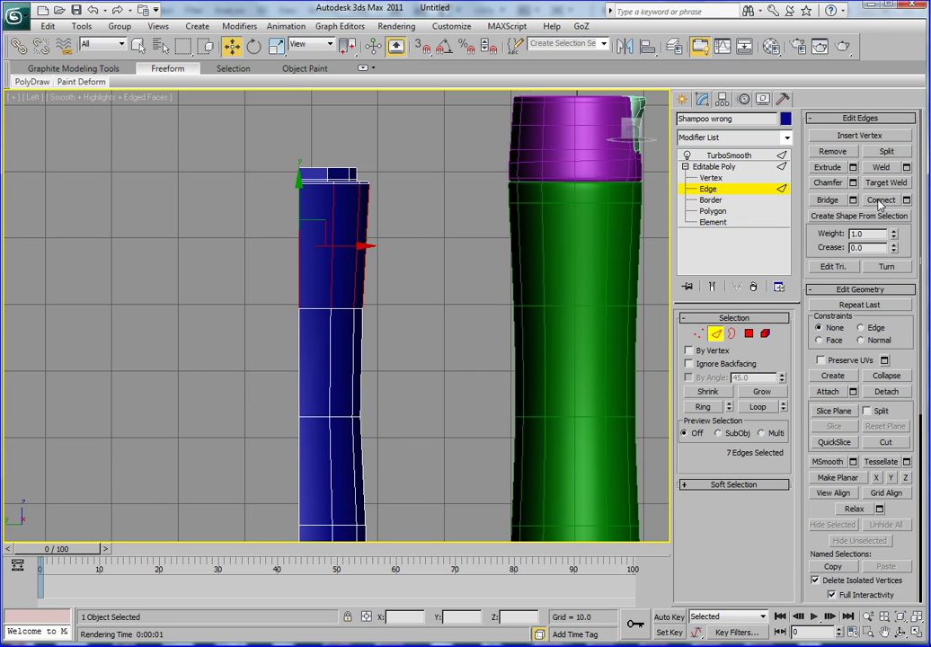
{"action": "left_click", "coordinate": [880, 200]}
{"action": "left_click_drag", "start_coordinate": [342, 211], "coordinate": [341, 189]}
{"action": "left_click", "coordinate": [411, 261]}
{"action": "middle_click_drag", "start_coordinate": [411, 261], "coordinate": [452, 305]}
{"action": "left_click_drag", "start_coordinate": [253, 389], "coordinate": [391, 426]}
{"action": "left_click", "coordinate": [879, 201]}
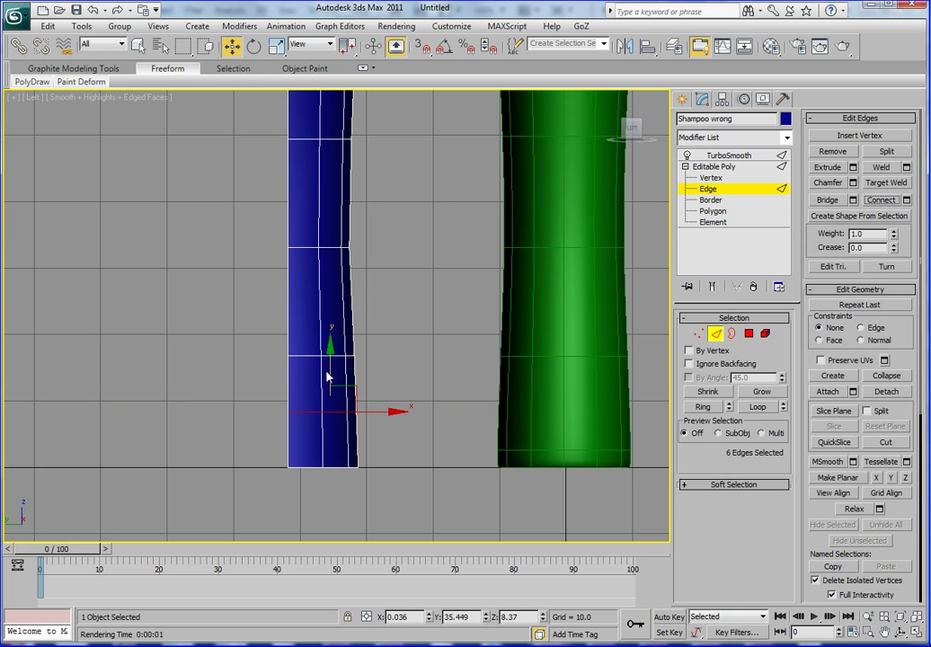
{"action": "left_click_drag", "start_coordinate": [327, 377], "coordinate": [328, 392]}
Delete the shell's top cap and bottom ring polygons
{"action": "middle_click_drag", "start_coordinate": [401, 265], "coordinate": [401, 373]}
{"action": "left_click", "coordinate": [713, 210]}
{"action": "left_click_drag", "start_coordinate": [285, 114], "coordinate": [388, 183]}
{"action": "key", "text": "Delete"}
{"action": "middle_click_drag", "start_coordinate": [429, 372], "coordinate": [351, 328]}
{"action": "left_click_drag", "start_coordinate": [245, 363], "coordinate": [397, 406]}
{"action": "key", "text": "Delete"}
{"action": "key", "text": "p"}
{"action": "middle_click_drag", "start_coordinate": [391, 424], "coordinate": [227, 398], "text": "alt"}
{"action": "scroll", "coordinate": [228, 398], "scroll_direction": "down", "scroll_amount": 6}
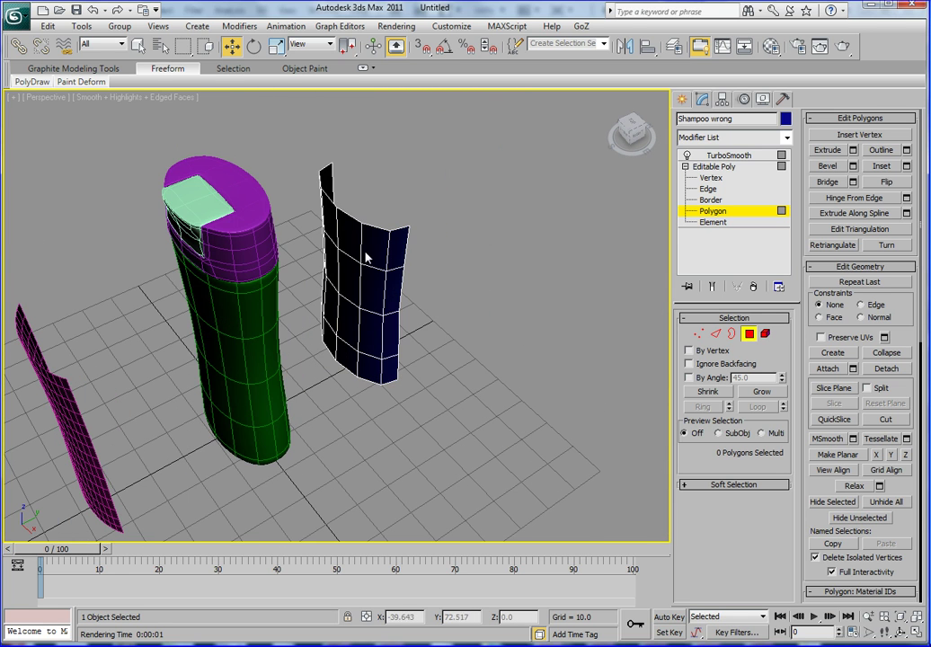
Compare the blue panel's TurboSmooth and Editable Poly levels in the modifier stack
{"action": "left_click", "coordinate": [713, 166]}
{"action": "left_click", "coordinate": [730, 157]}
{"action": "middle_click_drag", "start_coordinate": [405, 341], "coordinate": [406, 365], "text": "alt"}
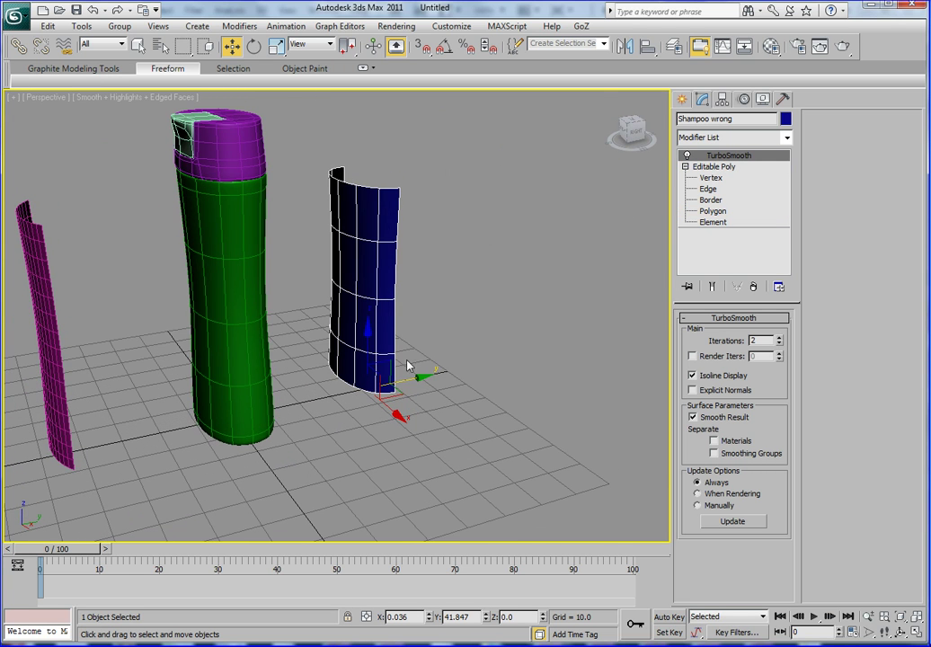
{"action": "left_click", "coordinate": [714, 167]}
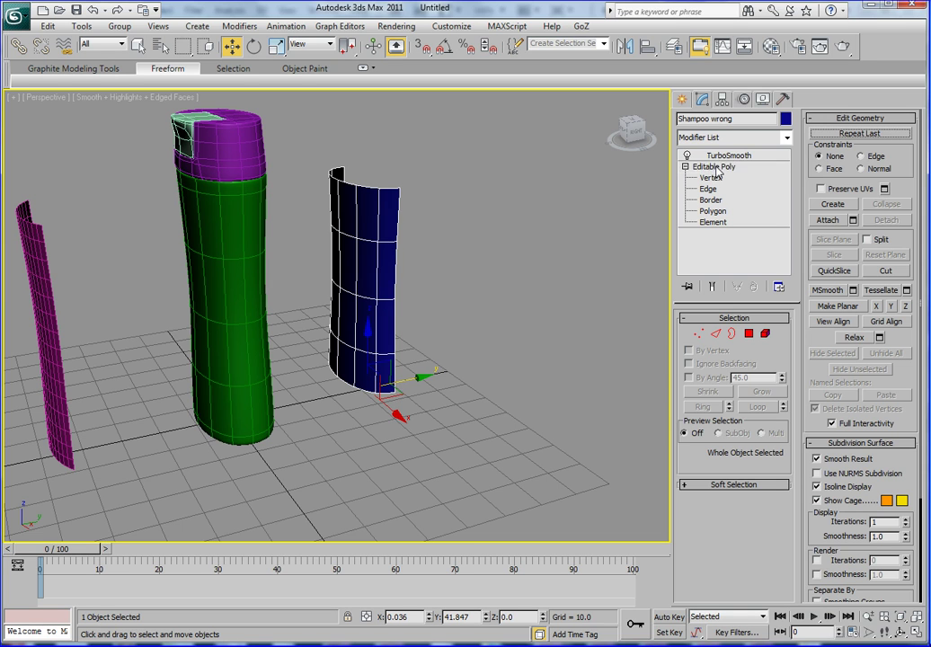
{"action": "left_click", "coordinate": [719, 155]}
Move the blue Shampoo wrong panel onto the green bottle's front and inspect the fit
{"action": "left_click", "coordinate": [216, 269]}
{"action": "left_click", "coordinate": [364, 284]}
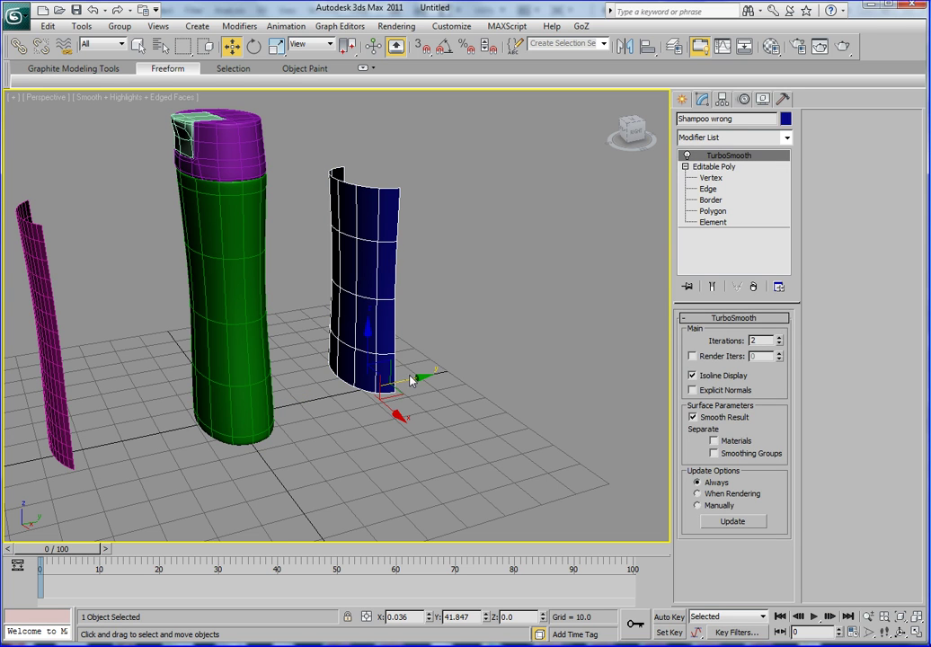
{"action": "left_click_drag", "start_coordinate": [410, 380], "coordinate": [273, 393]}
{"action": "middle_click_drag", "start_coordinate": [273, 393], "coordinate": [288, 319], "text": "alt"}
{"action": "scroll", "coordinate": [289, 315], "scroll_direction": "up", "scroll_amount": 4}
{"action": "scroll", "coordinate": [312, 274], "scroll_direction": "up", "scroll_amount": 3}
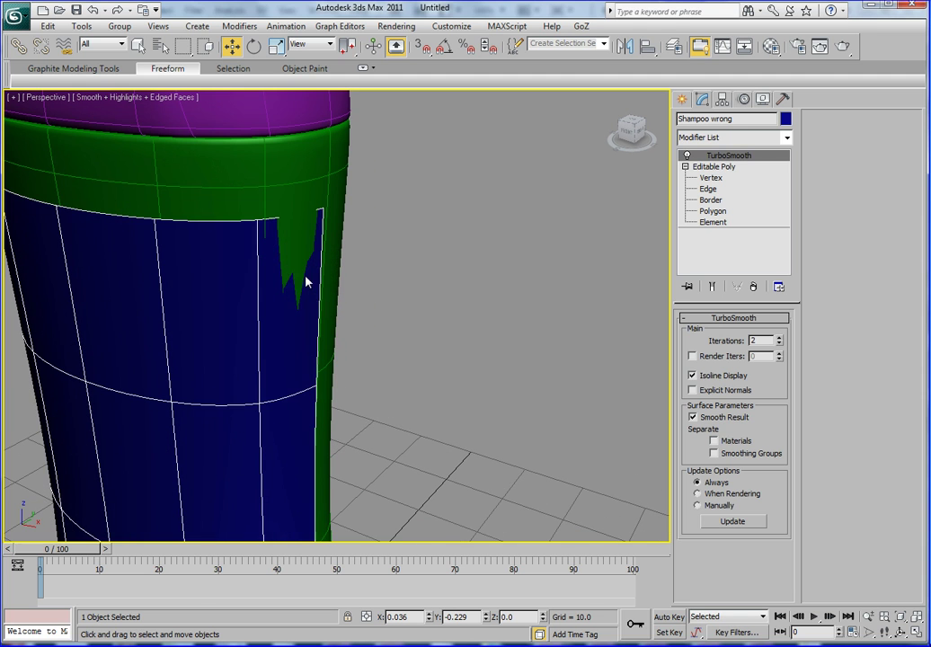
{"action": "middle_click_drag", "start_coordinate": [301, 250], "coordinate": [509, 251], "text": "alt"}
{"action": "scroll", "coordinate": [476, 270], "scroll_direction": "down", "scroll_amount": 5}
{"action": "mouse_move", "coordinate": [478, 310]}
{"action": "middle_mouse_down", "text": "alt"}
{"action": "mouse_move", "coordinate": [315, 319]}
{"action": "mouse_move", "coordinate": [325, 272]}
{"action": "mouse_move", "coordinate": [436, 245]}
{"action": "mouse_move", "coordinate": [427, 281]}
{"action": "mouse_move", "coordinate": [441, 285]}
{"action": "mouse_move", "coordinate": [438, 308]}
{"action": "mouse_move", "coordinate": [388, 299]}
{"action": "mouse_move", "coordinate": [345, 164]}
{"action": "middle_mouse_up", "text": "alt"}
{"action": "scroll", "coordinate": [325, 273], "scroll_direction": "down", "scroll_amount": 3}
{"action": "scroll", "coordinate": [429, 261], "scroll_direction": "up", "scroll_amount": 2}
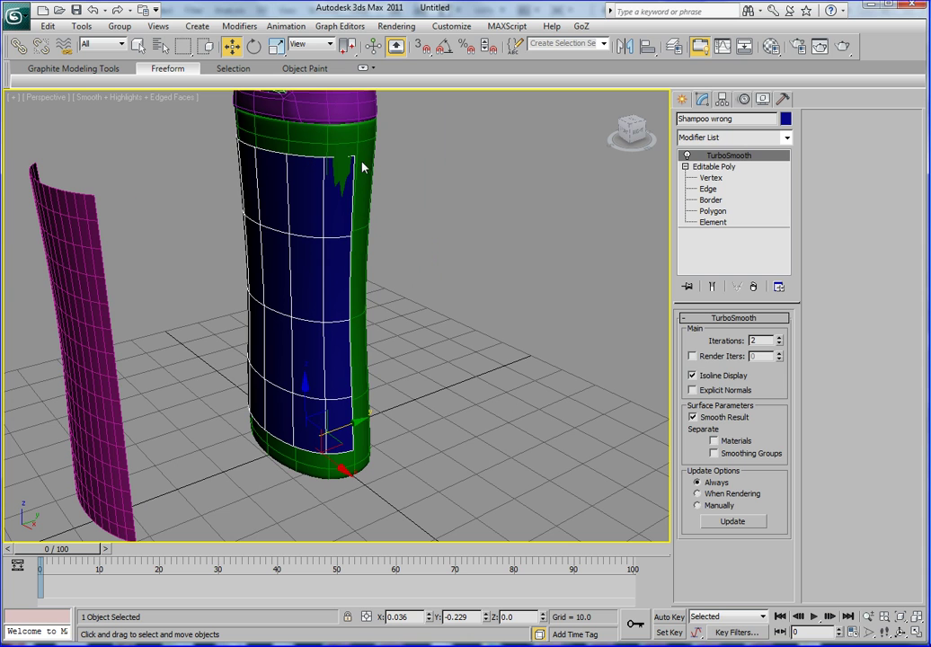
Select the magenta label strip and bring it into view
{"action": "left_click", "coordinate": [515, 307]}
{"action": "left_click", "coordinate": [289, 275]}
{"action": "left_click", "coordinate": [229, 296]}
{"action": "middle_click_drag", "start_coordinate": [229, 296], "coordinate": [214, 312], "text": "alt"}
{"action": "left_click", "coordinate": [183, 297]}
{"action": "middle_click_drag", "start_coordinate": [281, 307], "coordinate": [289, 328], "text": "alt"}
{"action": "scroll", "coordinate": [299, 302], "scroll_direction": "down", "scroll_amount": 3}
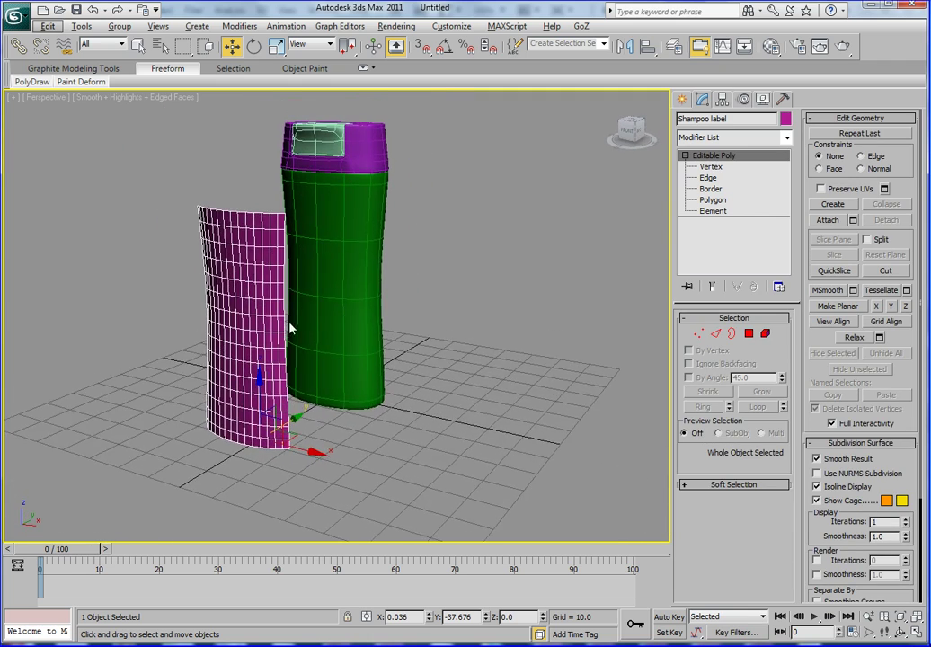
Open the Material Editor, move it to the left edge, and activate the first sample slot
{"action": "left_click", "coordinate": [457, 316]}
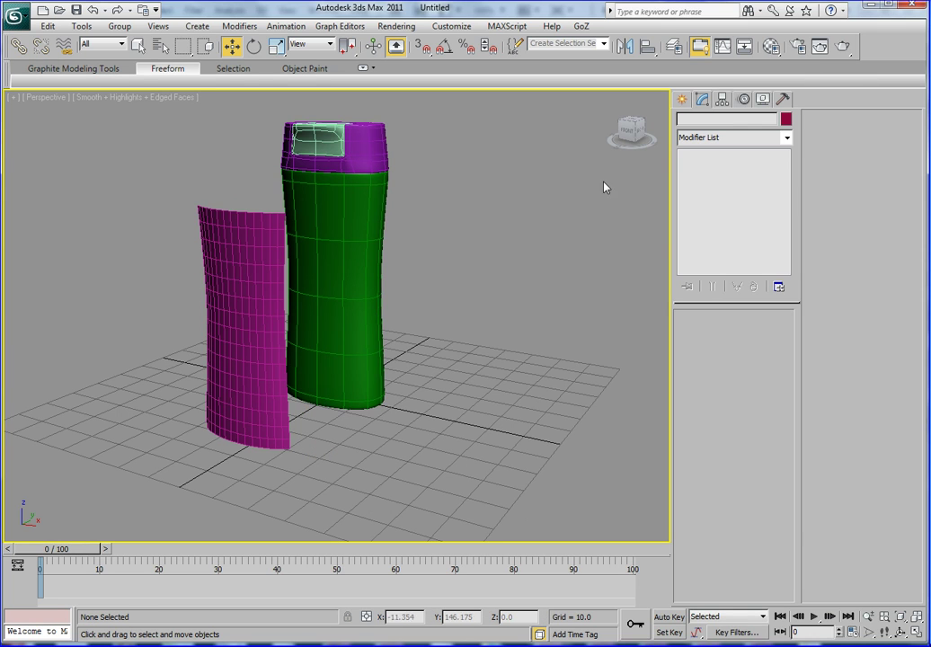
{"action": "left_click", "coordinate": [770, 48]}
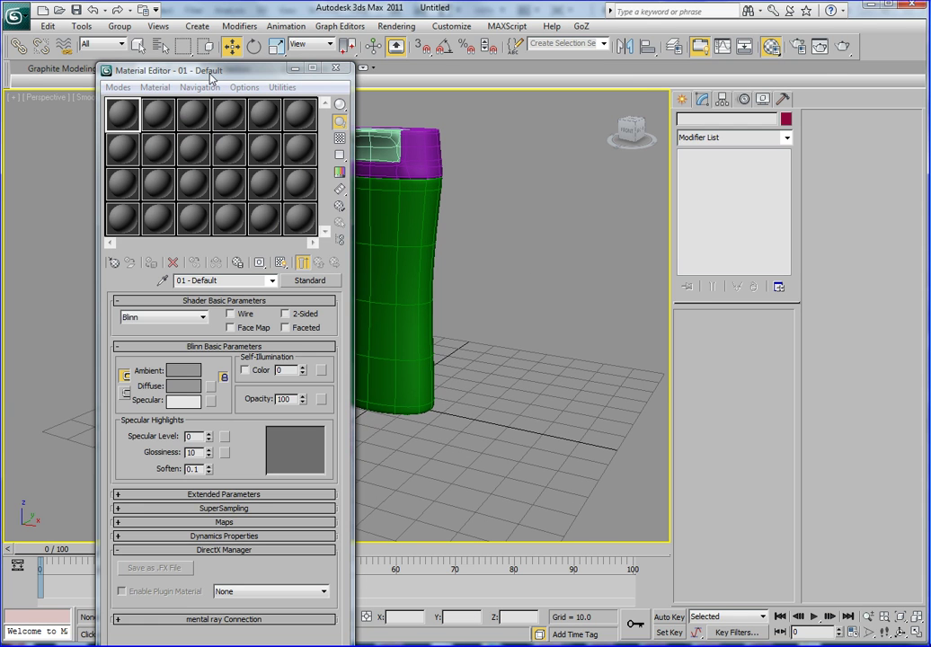
{"action": "left_click_drag", "start_coordinate": [202, 71], "coordinate": [138, 56]}
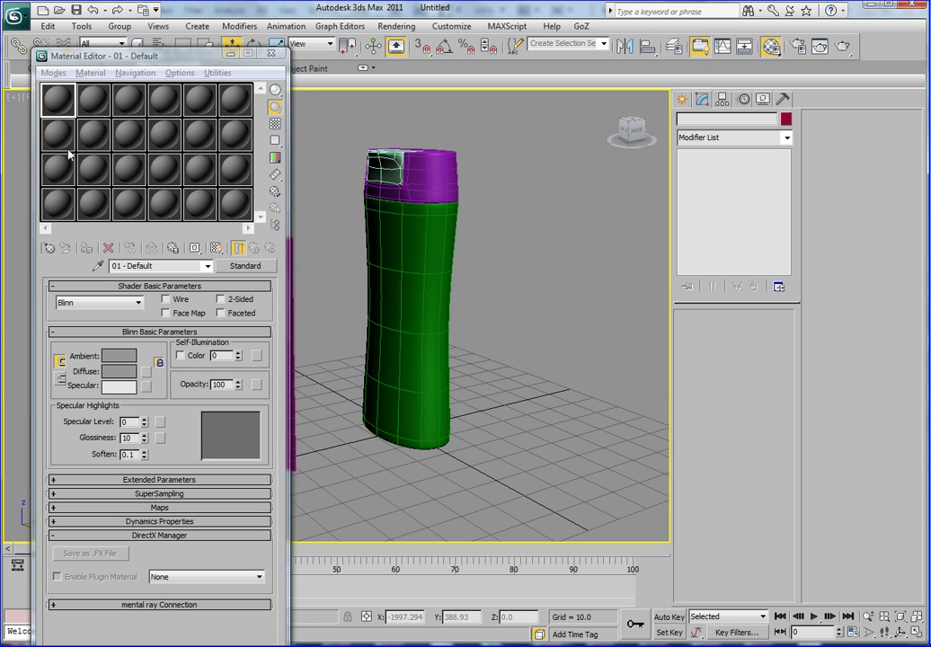
{"action": "left_click_drag", "start_coordinate": [62, 110], "coordinate": [406, 190]}
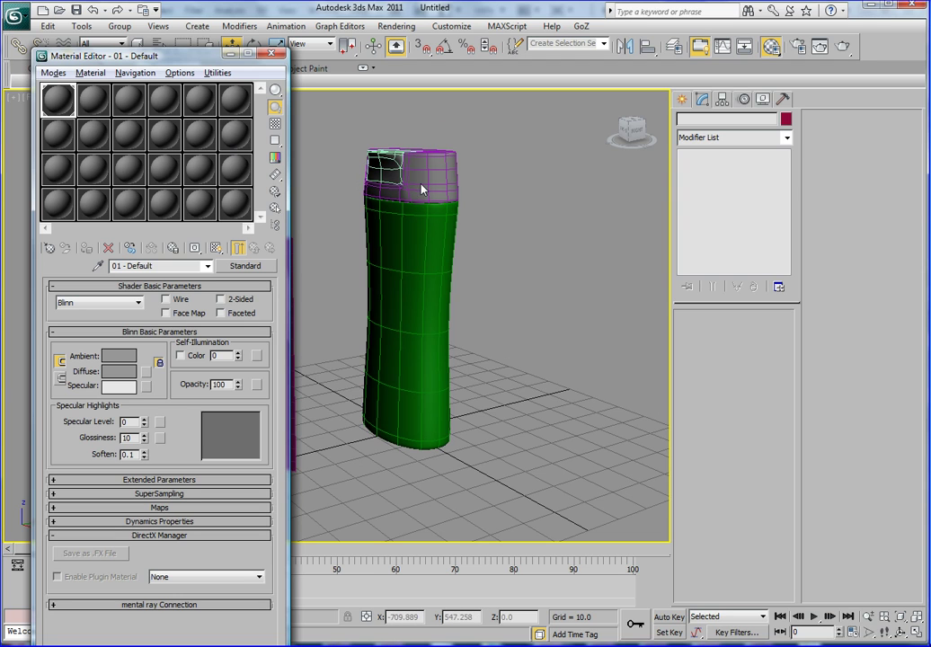
Name slot 1 'cap' and slot 2 'zbody', and apply zbody to the bottle body
{"action": "left_click", "coordinate": [162, 266]}
{"action": "type", "text": "cap"}
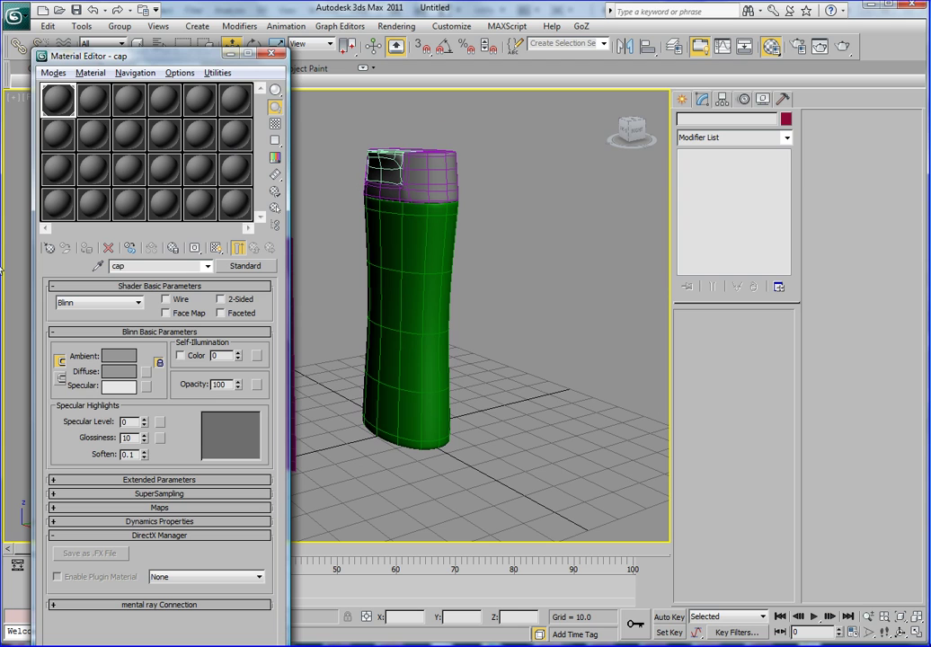
{"action": "left_click", "coordinate": [95, 104]}
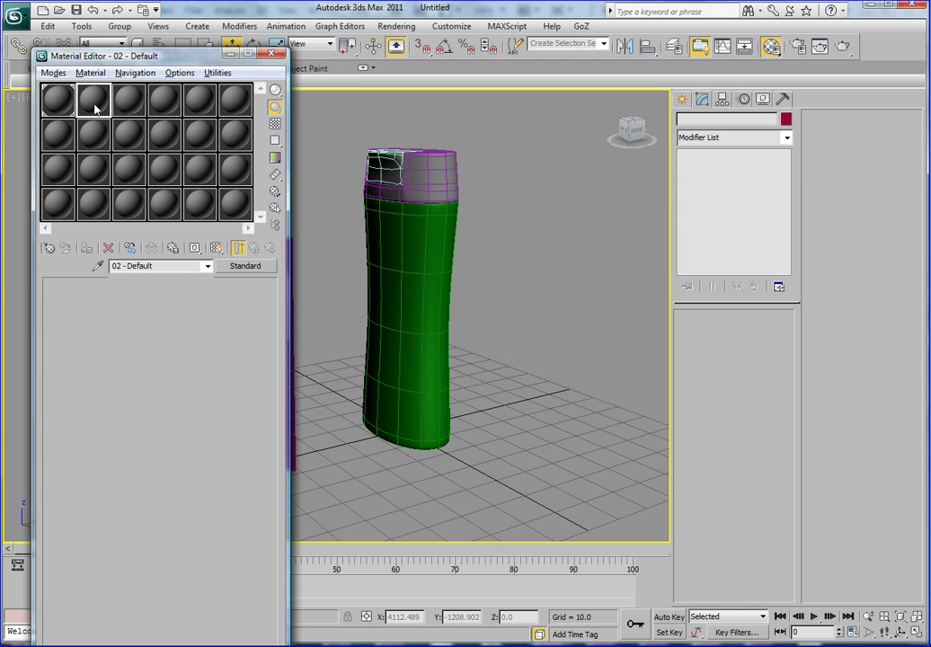
{"action": "left_click", "coordinate": [160, 266]}
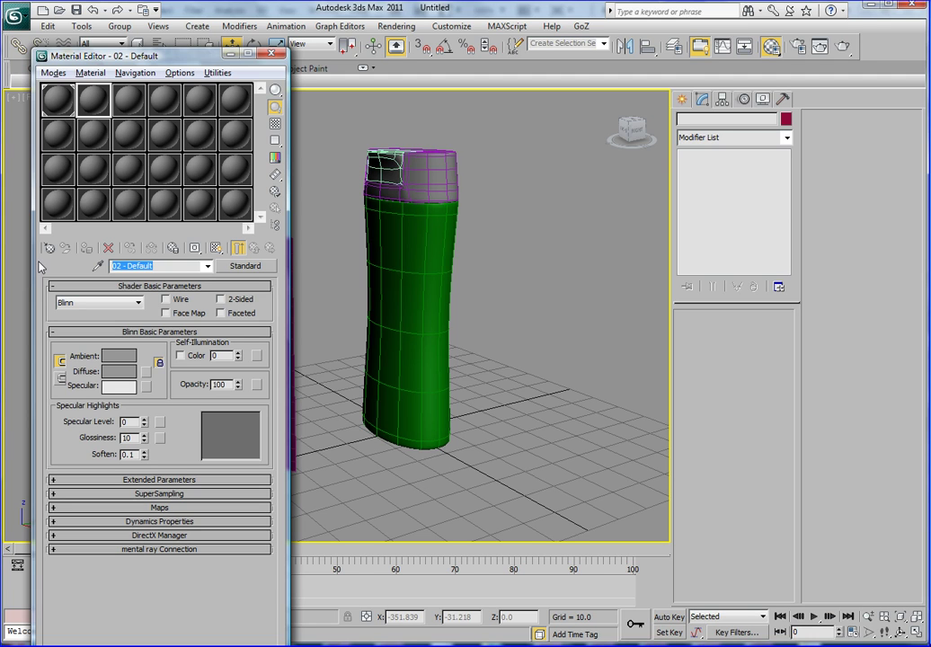
{"action": "type", "text": "zbody"}
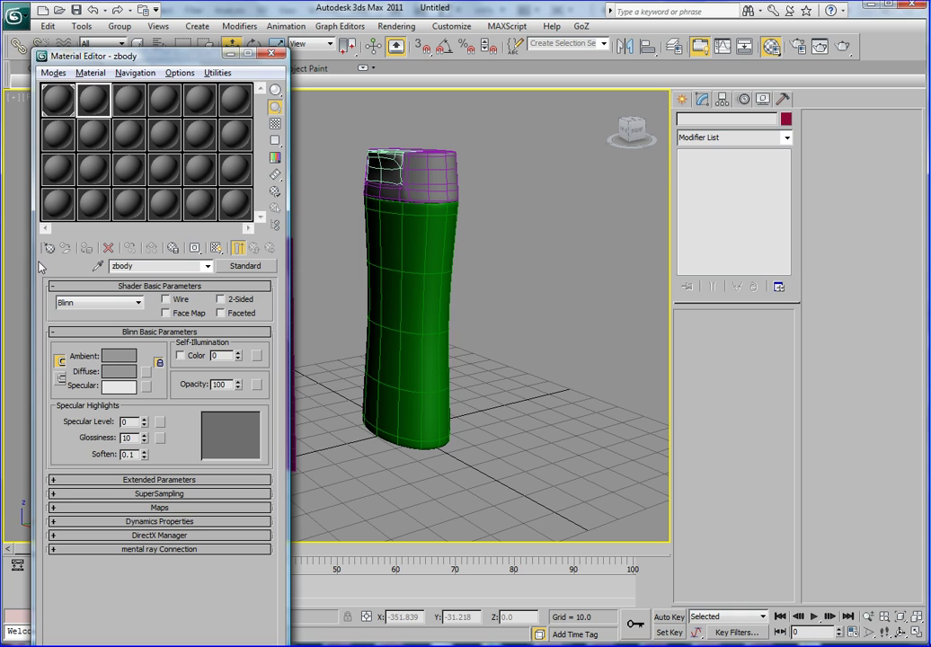
{"action": "left_click_drag", "start_coordinate": [101, 104], "coordinate": [402, 300]}
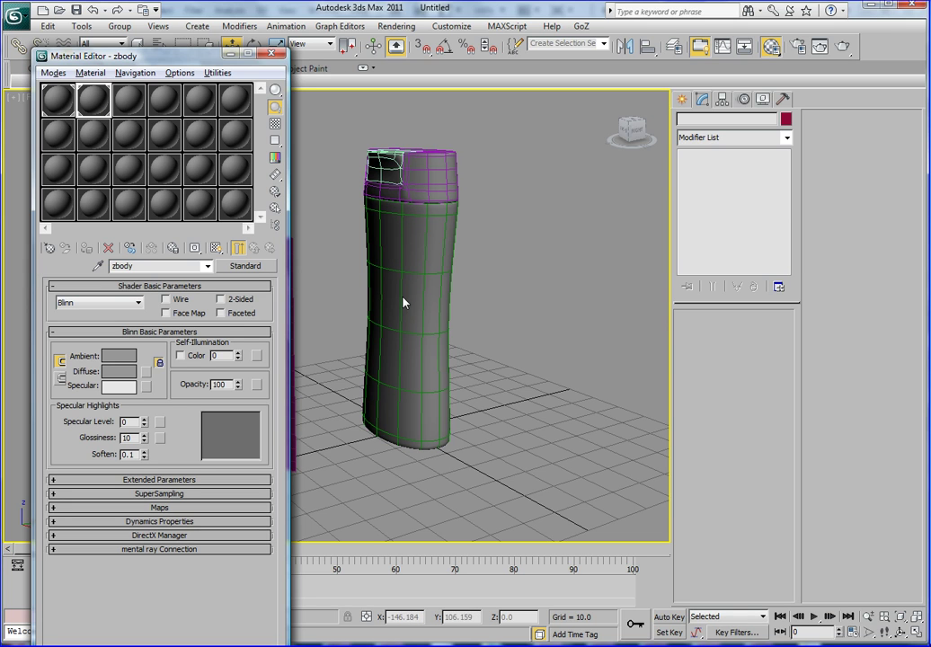
Set the zbody material's Diffuse colour to a pale light blue
{"action": "left_click", "coordinate": [120, 370]}
{"action": "left_click", "coordinate": [333, 115]}
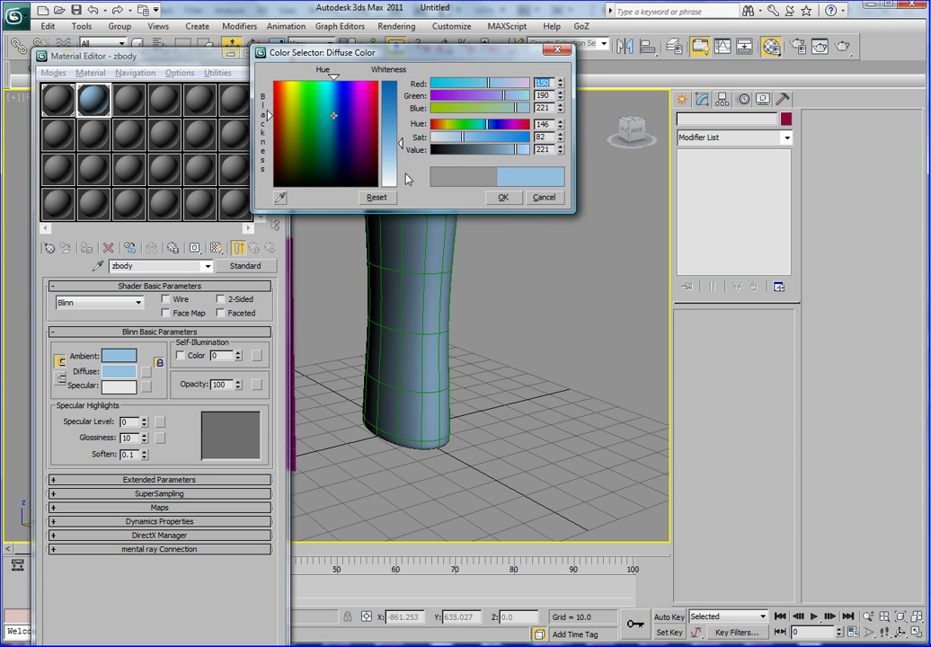
{"action": "left_click_drag", "start_coordinate": [402, 171], "coordinate": [405, 174]}
{"action": "left_click", "coordinate": [503, 197]}
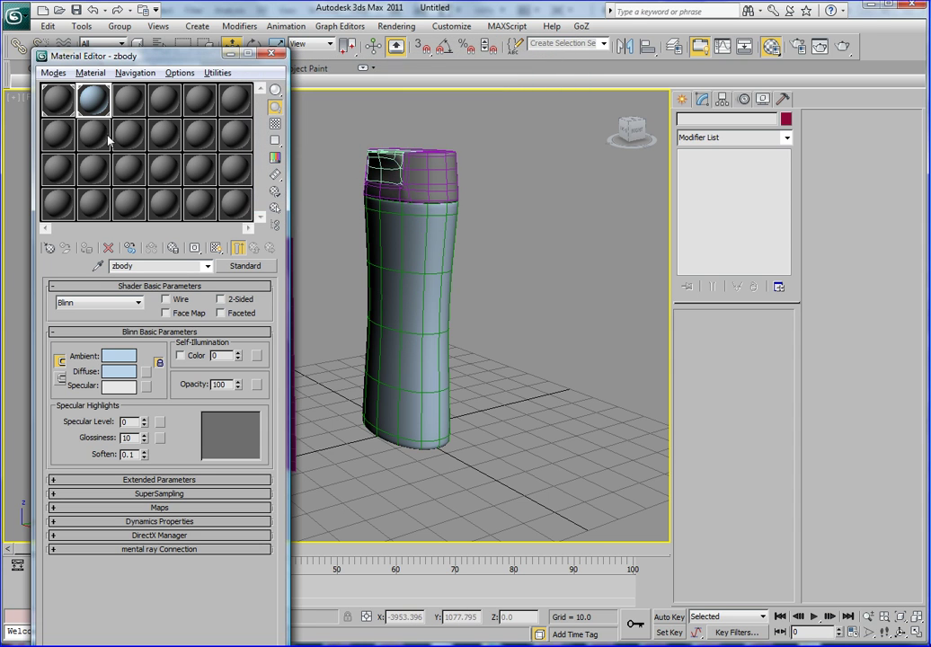
{"action": "scroll", "coordinate": [409, 301], "scroll_direction": "up", "scroll_amount": 4}
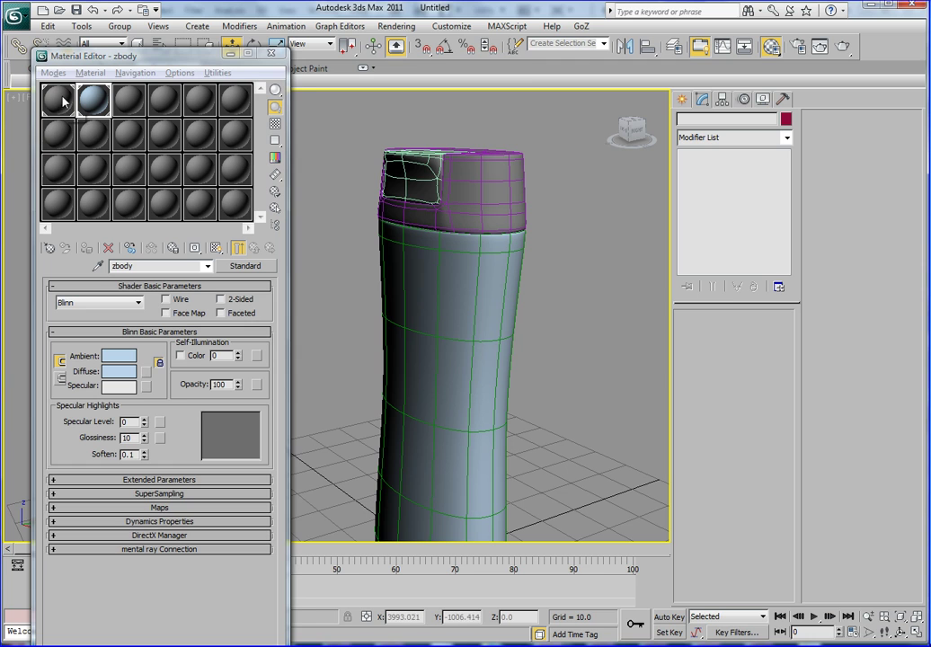
{"action": "left_click", "coordinate": [61, 101]}
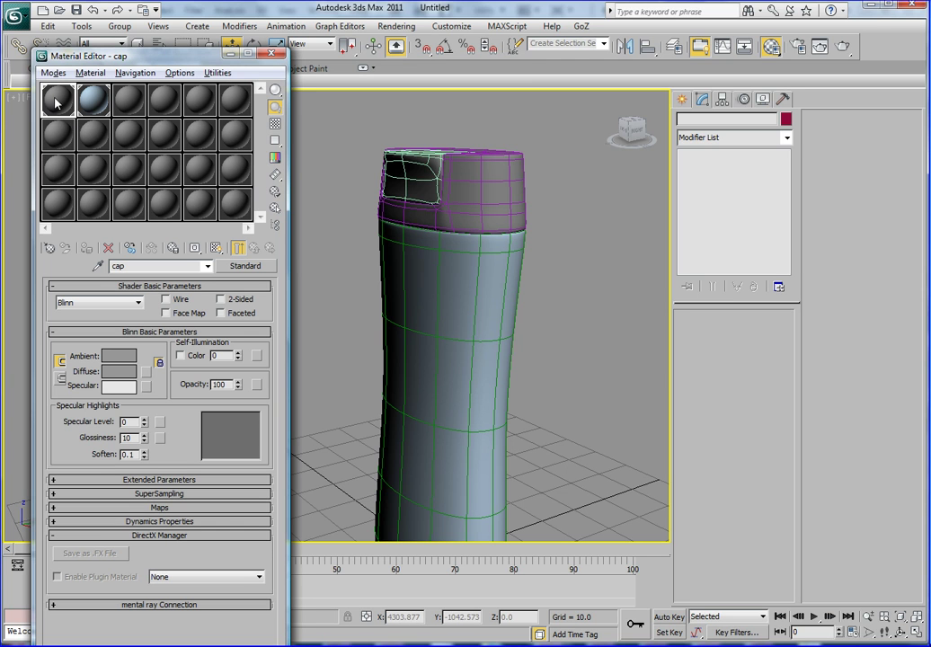
Set the cap material's Diffuse colour to dark blue
{"action": "left_click", "coordinate": [123, 371]}
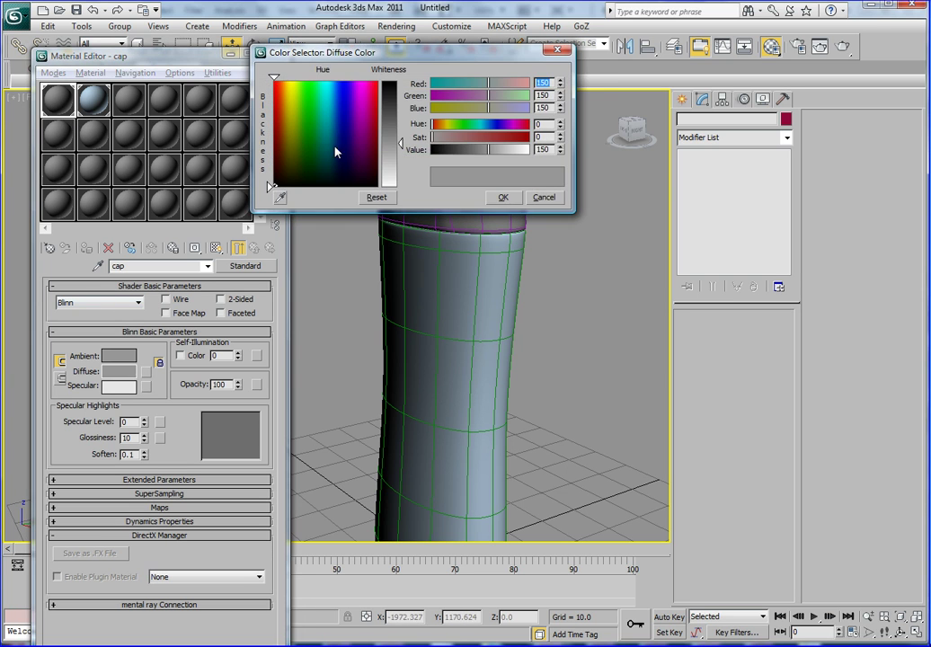
{"action": "left_click_drag", "start_coordinate": [339, 146], "coordinate": [389, 94]}
{"action": "left_click", "coordinate": [502, 197]}
{"action": "key", "text": "F4"}
{"action": "mouse_move", "coordinate": [432, 372]}
{"action": "middle_mouse_down", "text": "alt"}
{"action": "mouse_move", "coordinate": [457, 363]}
{"action": "mouse_move", "coordinate": [459, 351]}
{"action": "mouse_move", "coordinate": [431, 349]}
{"action": "middle_mouse_up", "text": "alt"}
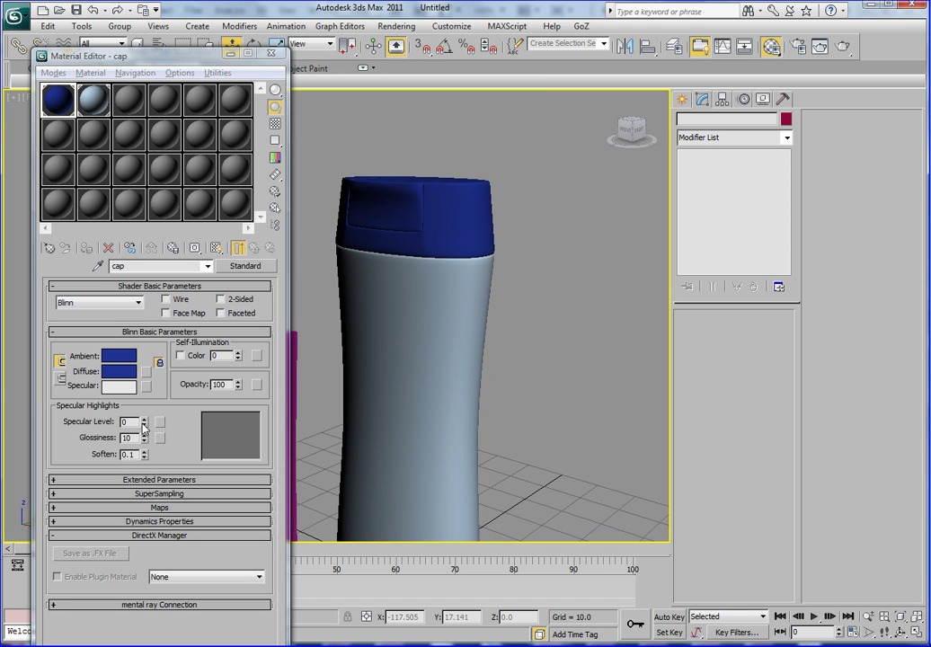
Give the cap and zbody materials Specular Level 43 and Glossiness 22
{"action": "mouse_move", "coordinate": [143, 426]}
{"action": "left_mouse_down"}
{"action": "mouse_move", "coordinate": [147, 406]}
{"action": "mouse_move", "coordinate": [146, 439]}
{"action": "mouse_move", "coordinate": [150, 433]}
{"action": "left_mouse_up"}
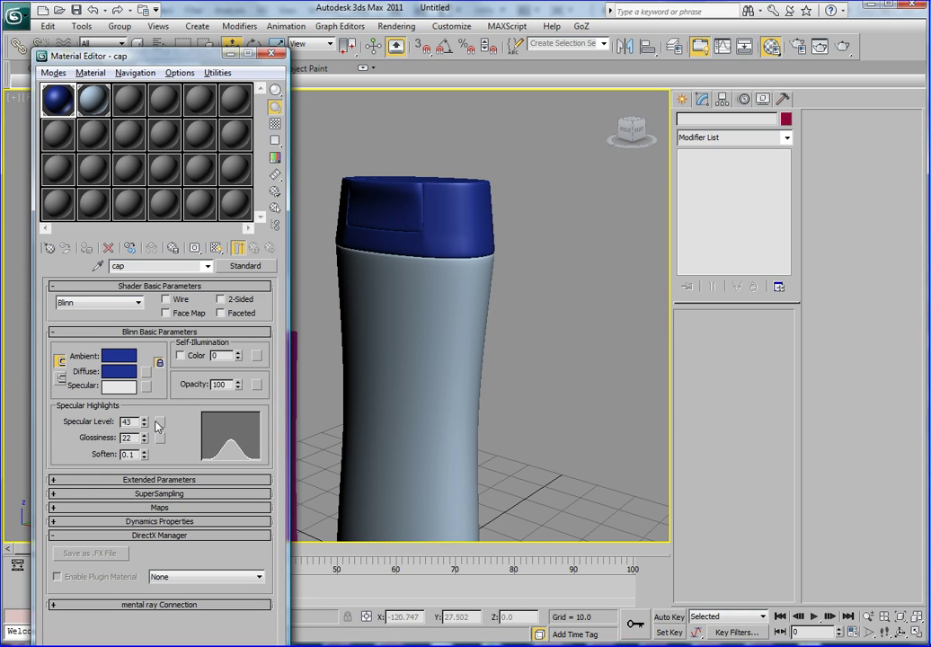
{"action": "left_click", "coordinate": [91, 108]}
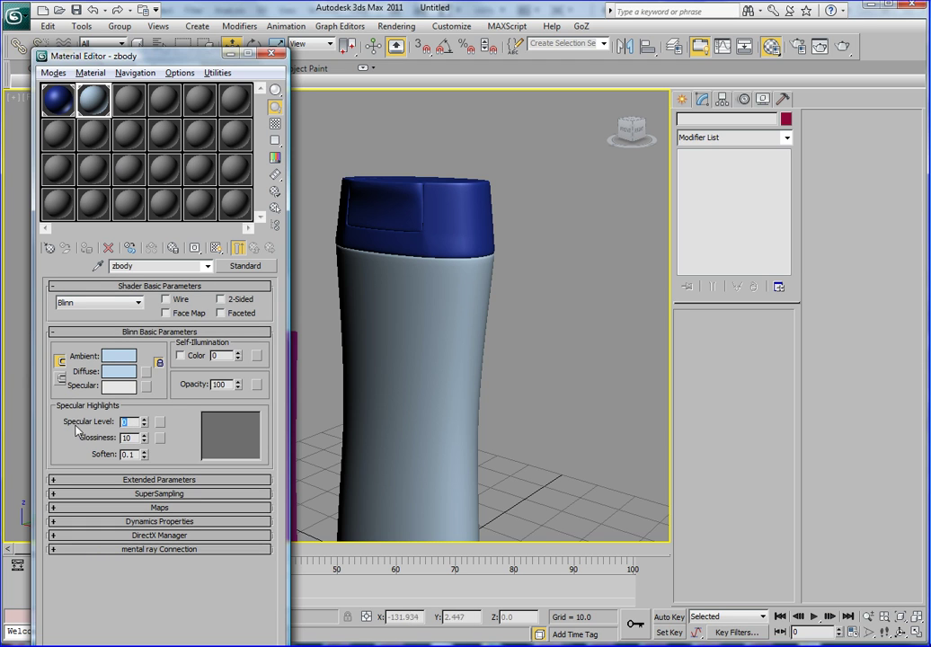
{"action": "type", "text": "43"}
{"action": "double_click", "coordinate": [132, 440]}
{"action": "type", "text": "22"}
Render a test image of the bottle to check the materials
{"action": "middle_click_drag", "start_coordinate": [413, 404], "coordinate": [426, 401], "text": "alt"}
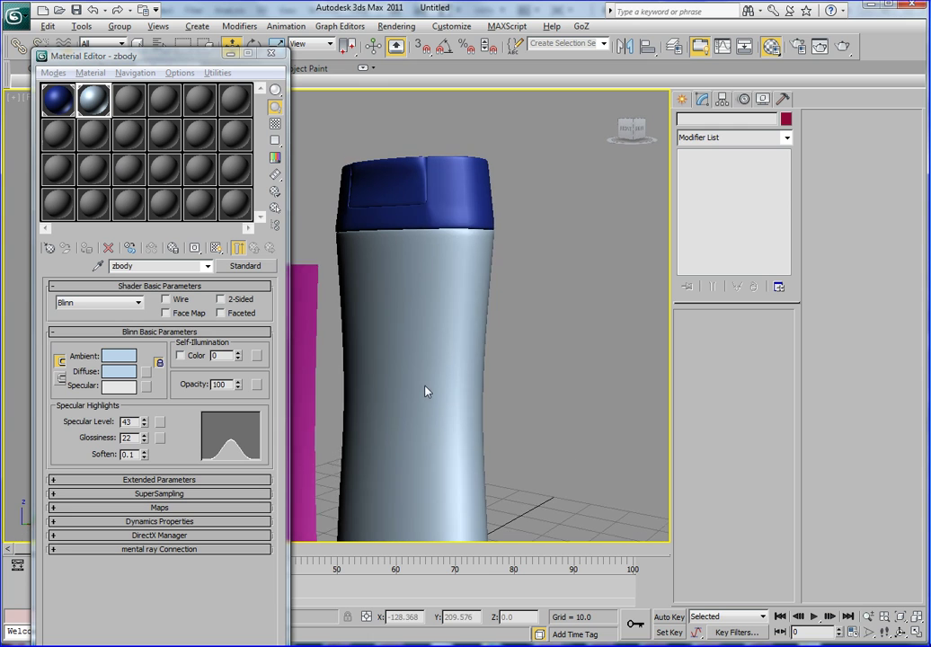
{"action": "key", "text": "shift+q"}
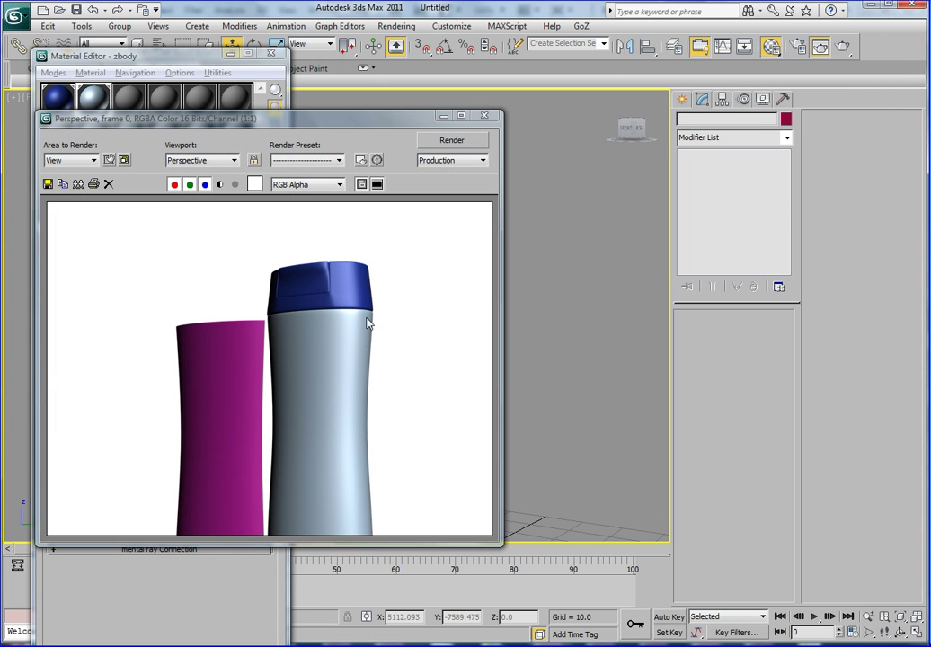
{"action": "left_click", "coordinate": [486, 117]}
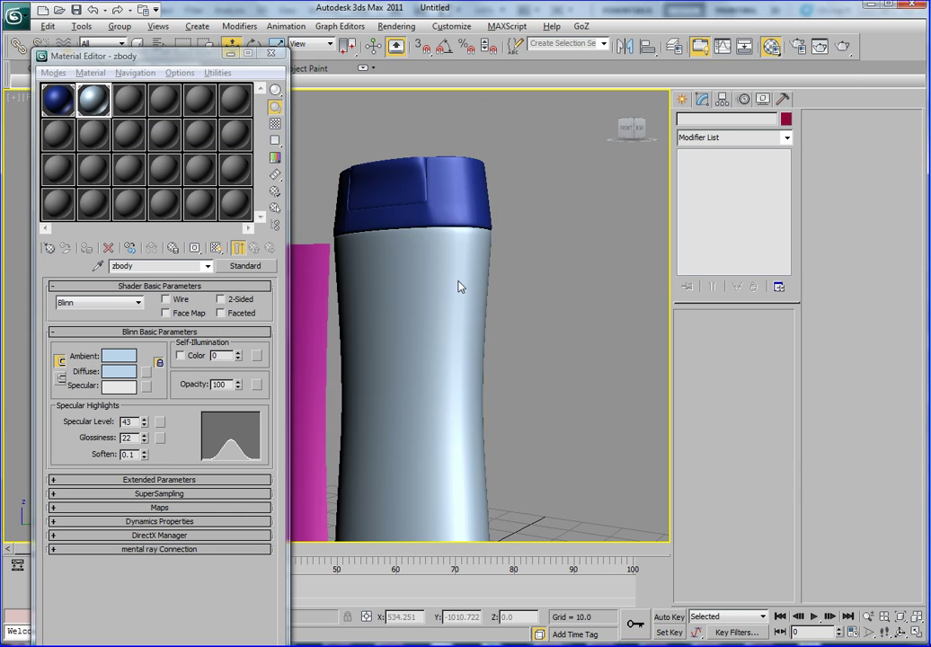
{"action": "middle_click_drag", "start_coordinate": [459, 285], "coordinate": [509, 291], "text": "alt"}
Select the curved label surface and name the third material 'Label'
{"action": "left_click", "coordinate": [364, 341]}
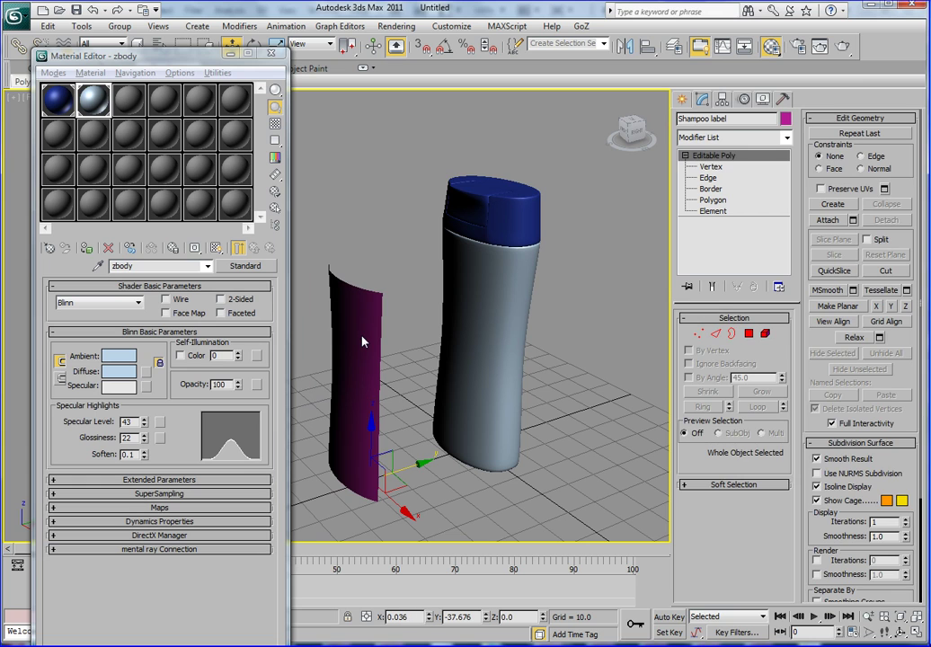
{"action": "left_click", "coordinate": [131, 106]}
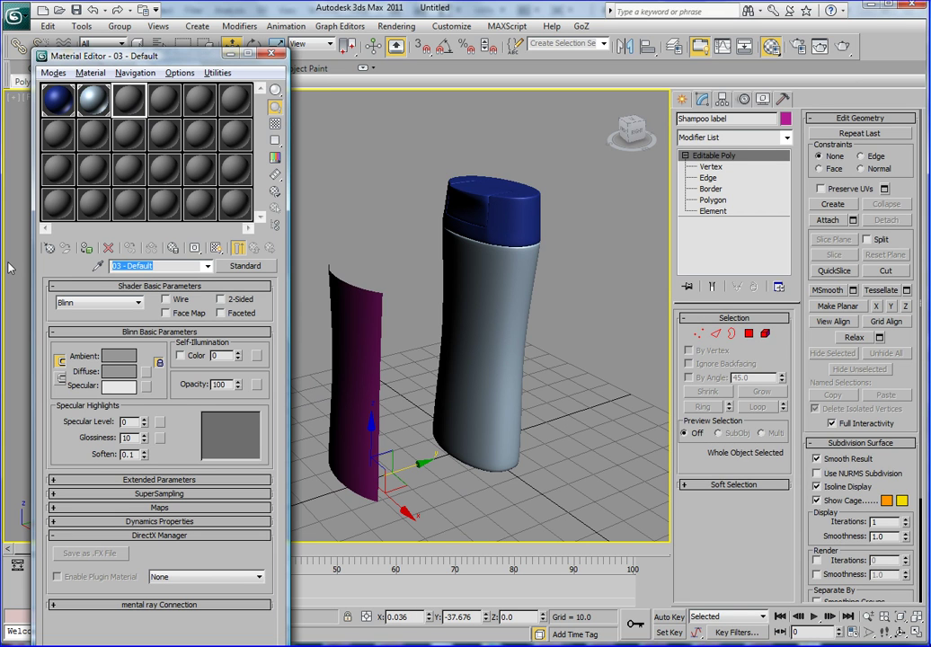
{"action": "type", "text": "Label"}
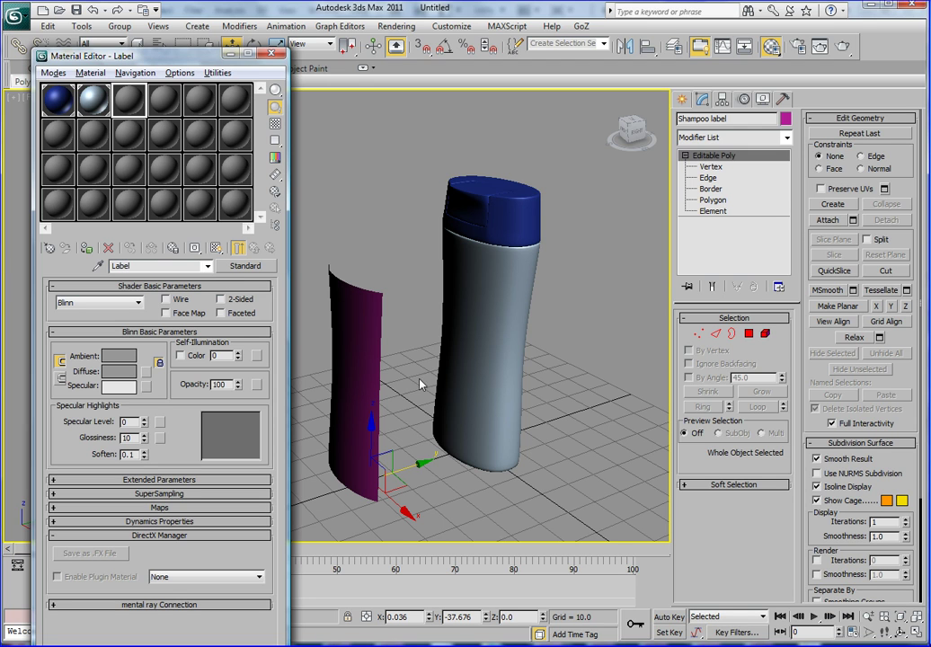
{"action": "middle_click_drag", "start_coordinate": [426, 392], "coordinate": [474, 388], "text": "alt"}
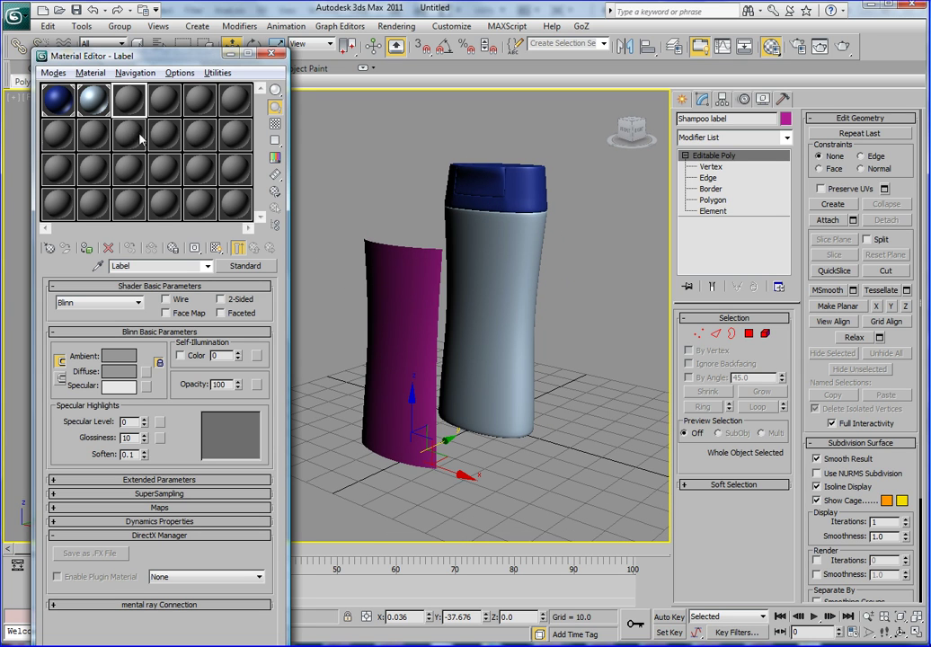
Close the Material Editor, turn edged faces on, and check the label artwork in Photoshop
{"action": "key", "text": "m"}
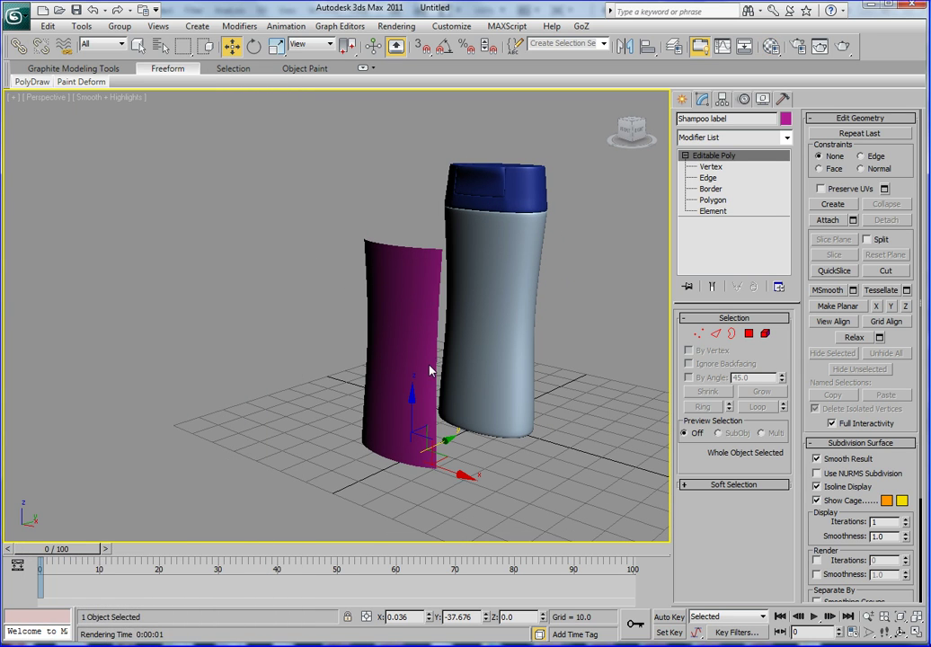
{"action": "middle_click_drag", "start_coordinate": [429, 370], "coordinate": [426, 382], "text": "alt"}
{"action": "key", "text": "F4"}
{"action": "scroll", "coordinate": [422, 381], "scroll_direction": "up", "scroll_amount": 4}
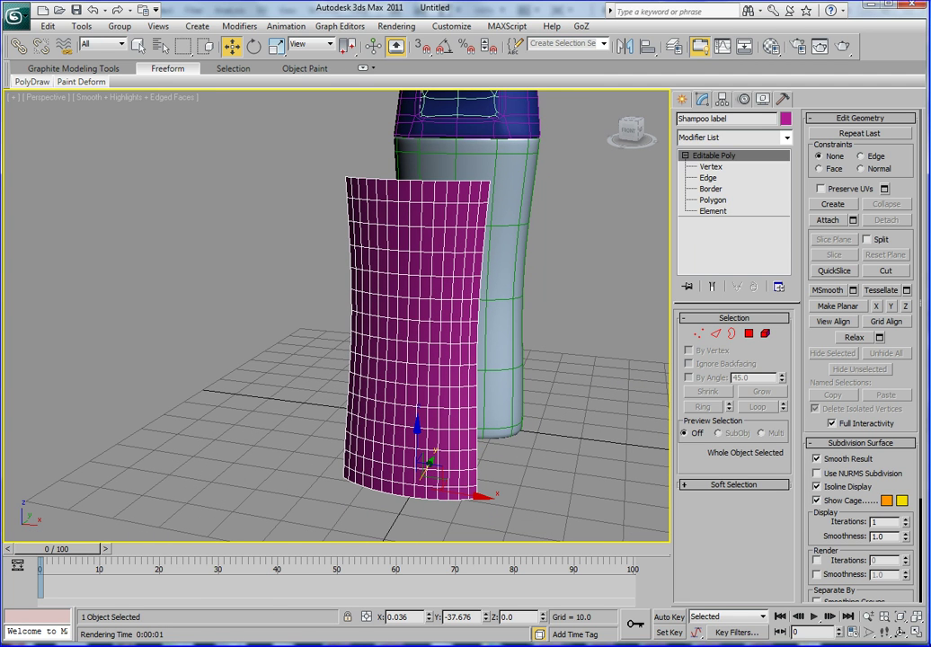
{"action": "key", "text": "alt+Tab"}
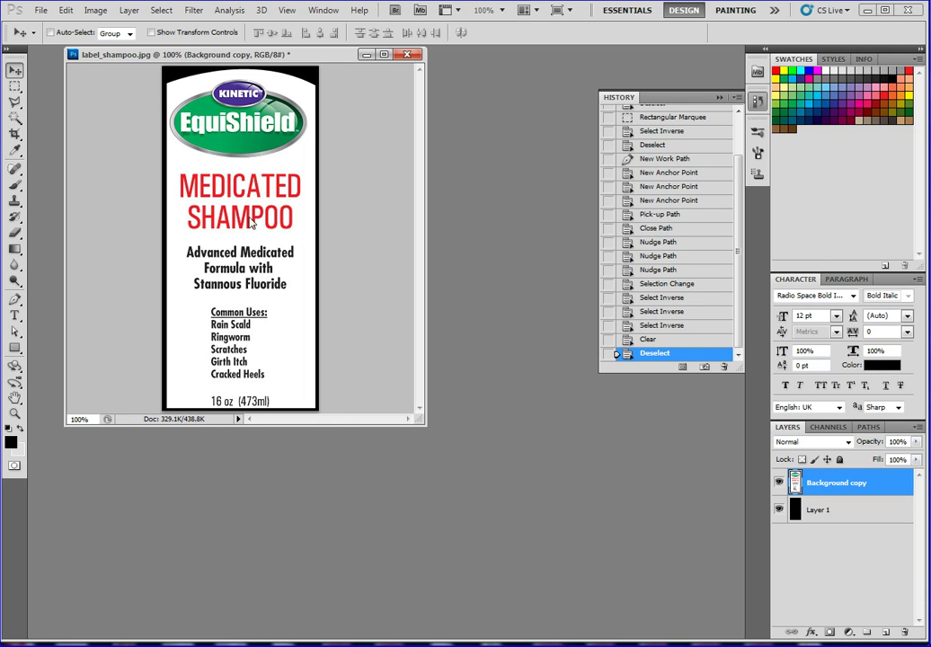
{"action": "key", "text": "alt+Tab"}
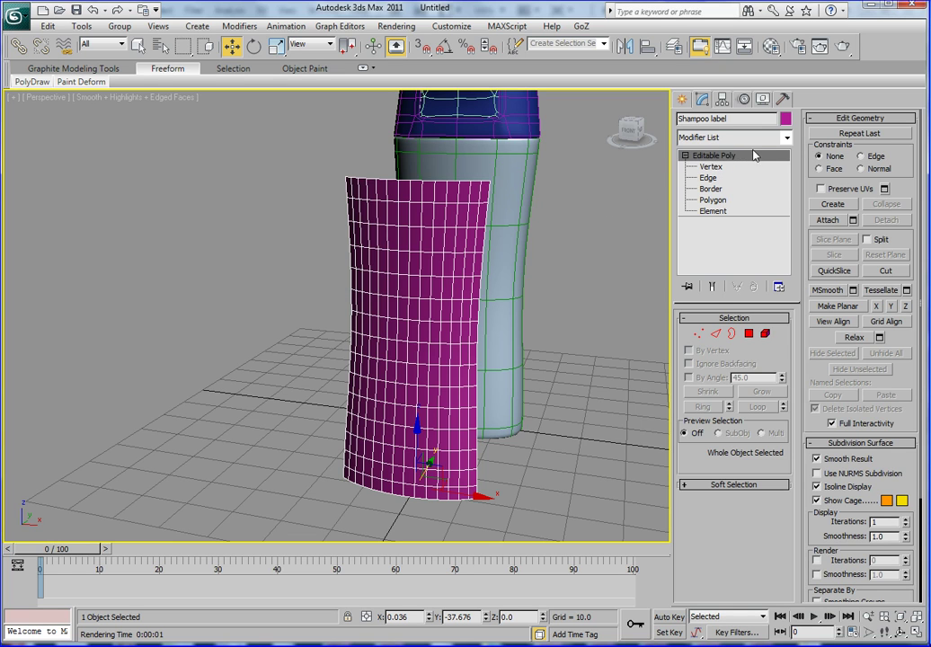
{"action": "left_click", "coordinate": [787, 140]}
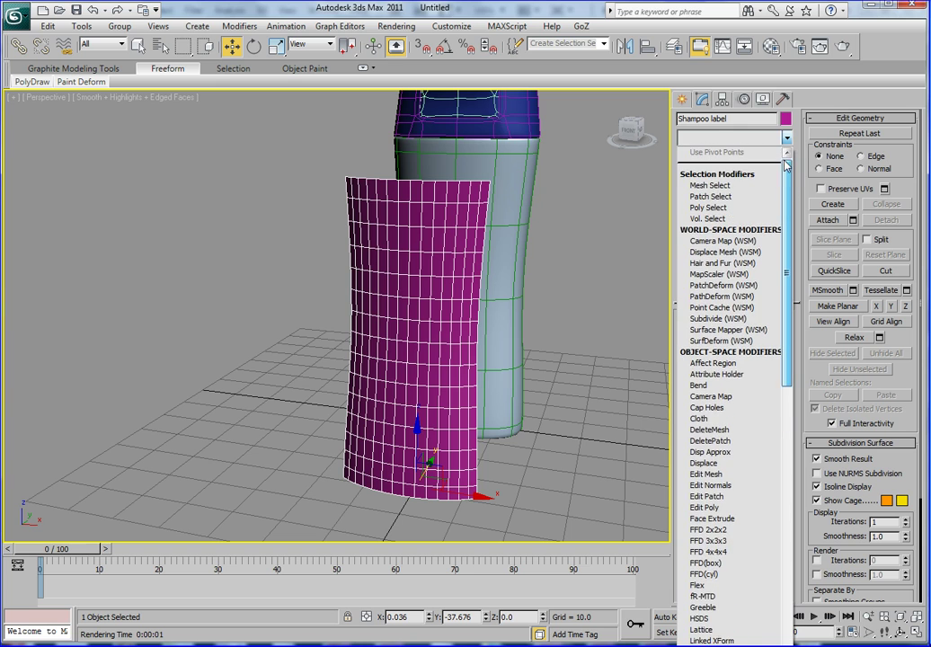
{"action": "left_click", "coordinate": [755, 140]}
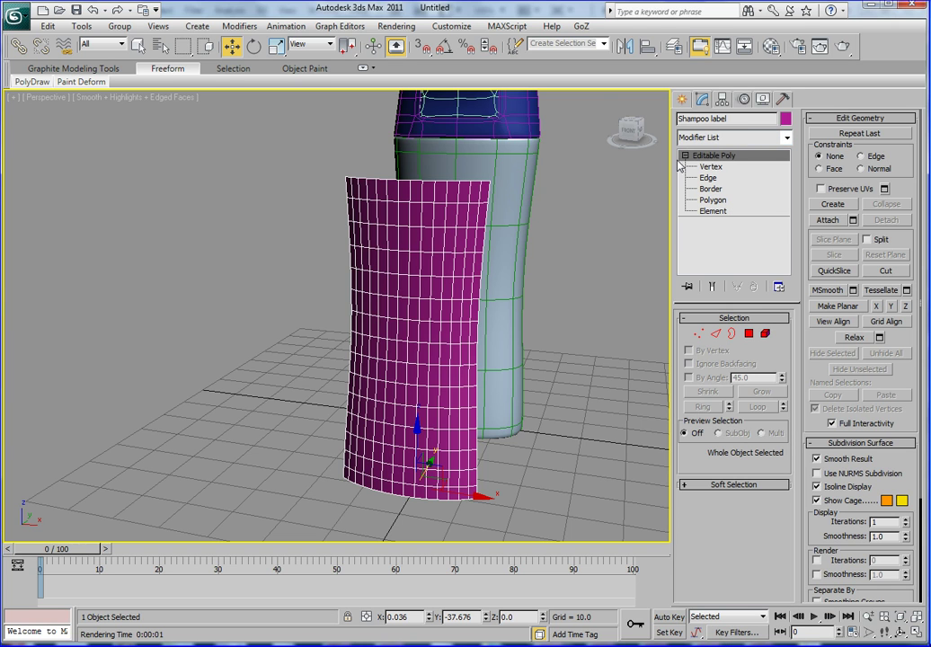
{"action": "left_click", "coordinate": [705, 177]}
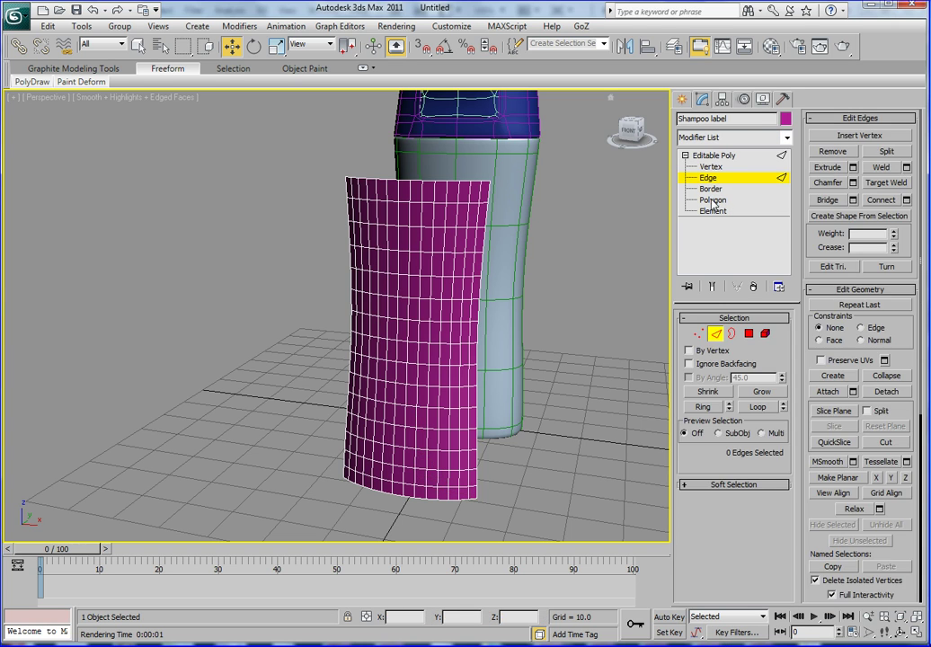
{"action": "left_click", "coordinate": [711, 201]}
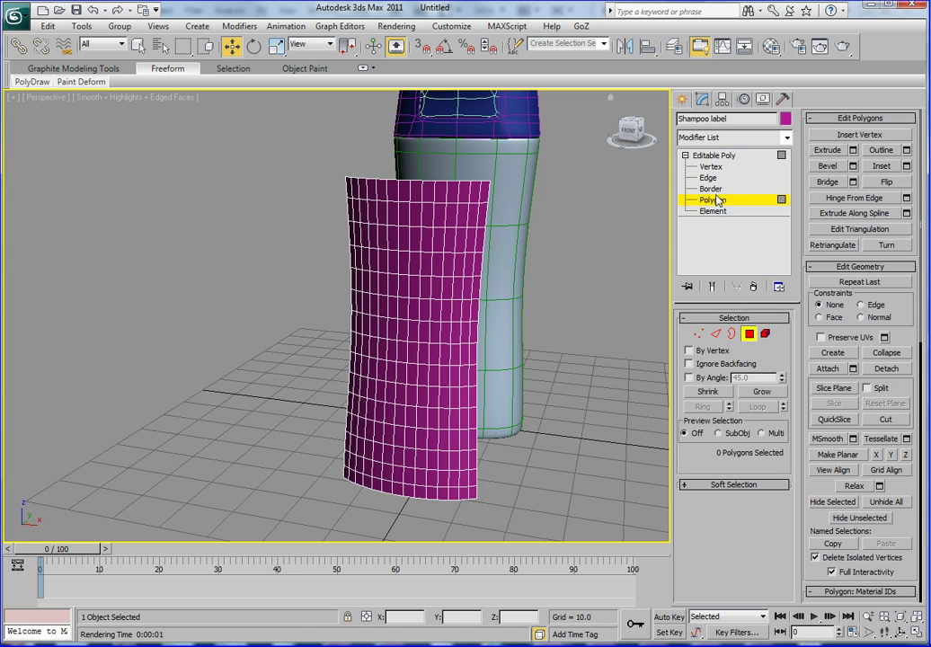
{"action": "left_click", "coordinate": [787, 140]}
{"action": "scroll", "coordinate": [744, 331], "scroll_direction": "down", "scroll_amount": 2}
{"action": "scroll", "coordinate": [744, 331], "scroll_direction": "up", "scroll_amount": 3}
{"action": "left_click", "coordinate": [780, 142]}
{"action": "left_click", "coordinate": [713, 158]}
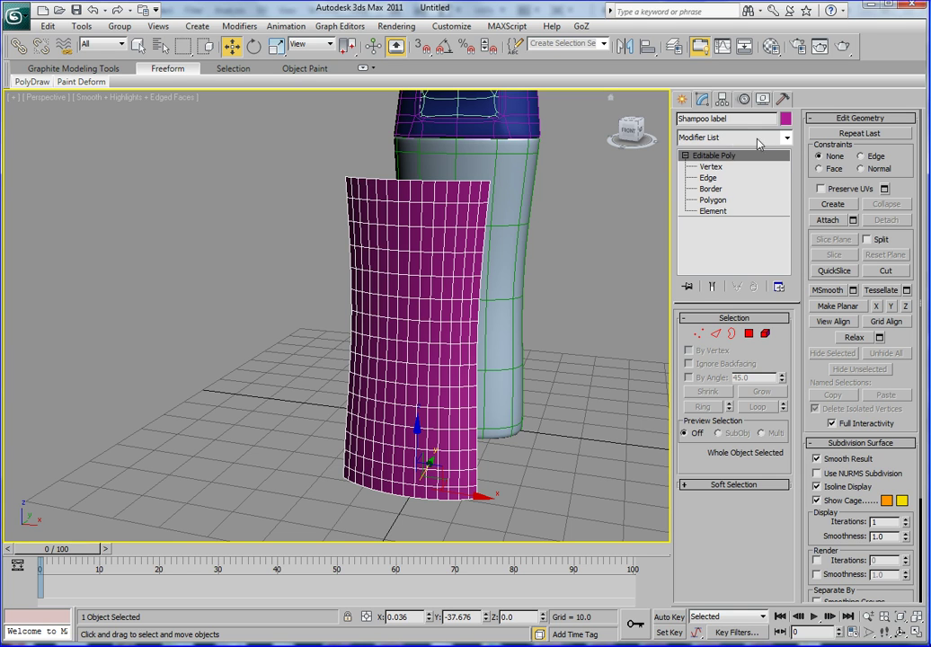
Add an Unwrap UVW modifier to the Shampoo label from the Modifier List
{"action": "left_click", "coordinate": [787, 138]}
{"action": "left_click_drag", "start_coordinate": [787, 161], "coordinate": [789, 469]}
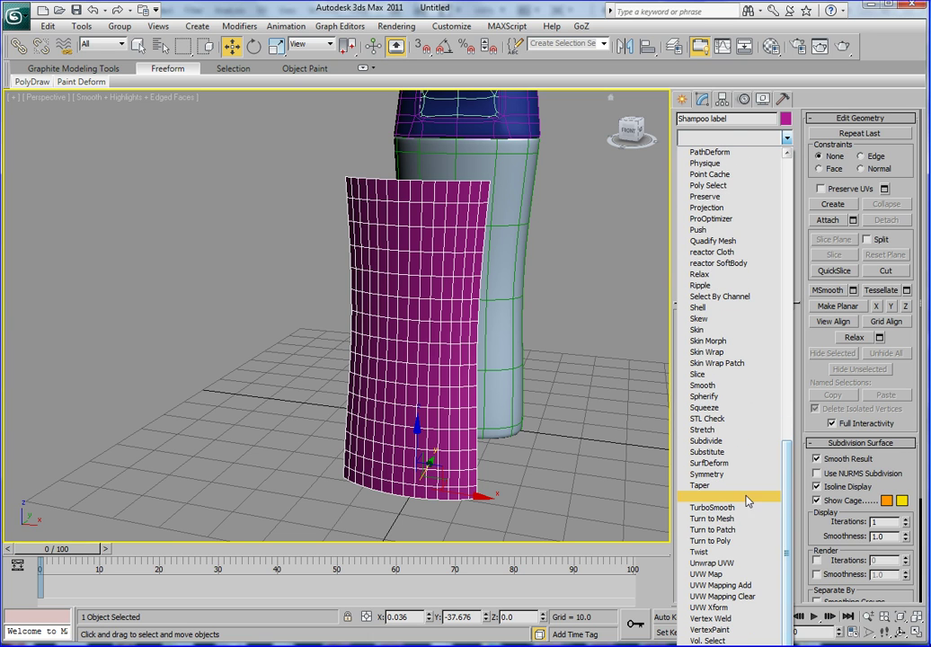
{"action": "left_click", "coordinate": [713, 563]}
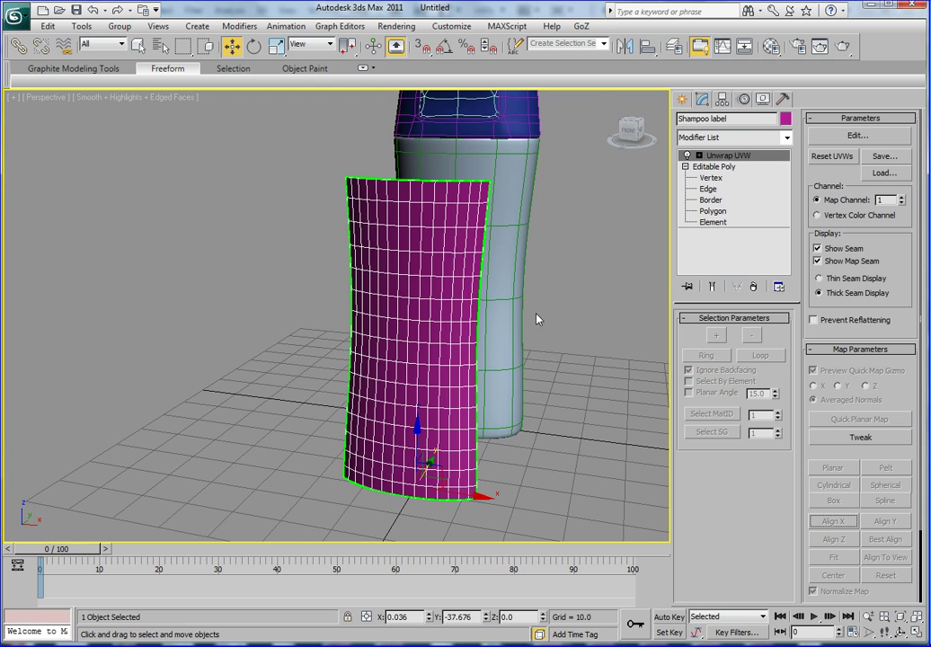
{"action": "middle_click_drag", "start_coordinate": [536, 327], "coordinate": [508, 314], "text": "alt"}
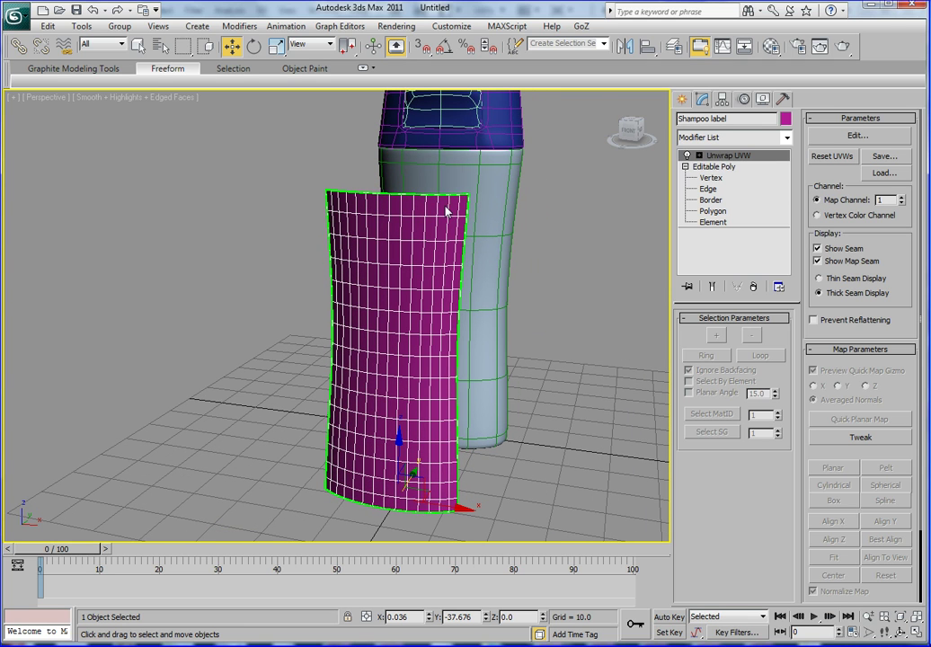
{"action": "middle_click_drag", "start_coordinate": [446, 208], "coordinate": [445, 231], "text": "alt"}
{"action": "middle_click_drag", "start_coordinate": [506, 253], "coordinate": [503, 251], "text": "alt"}
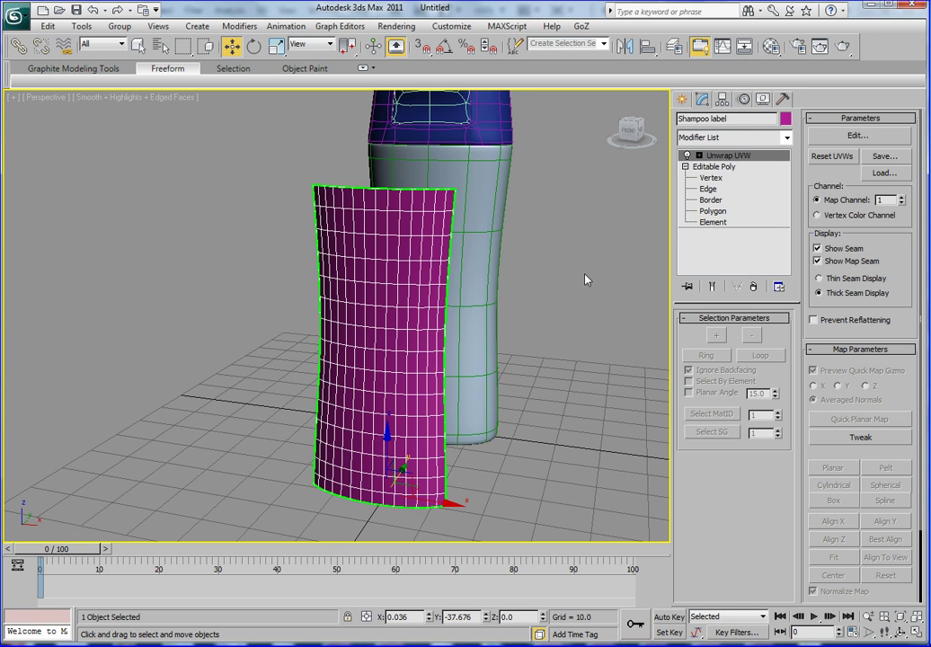
{"action": "middle_click_drag", "start_coordinate": [578, 282], "coordinate": [555, 288]}
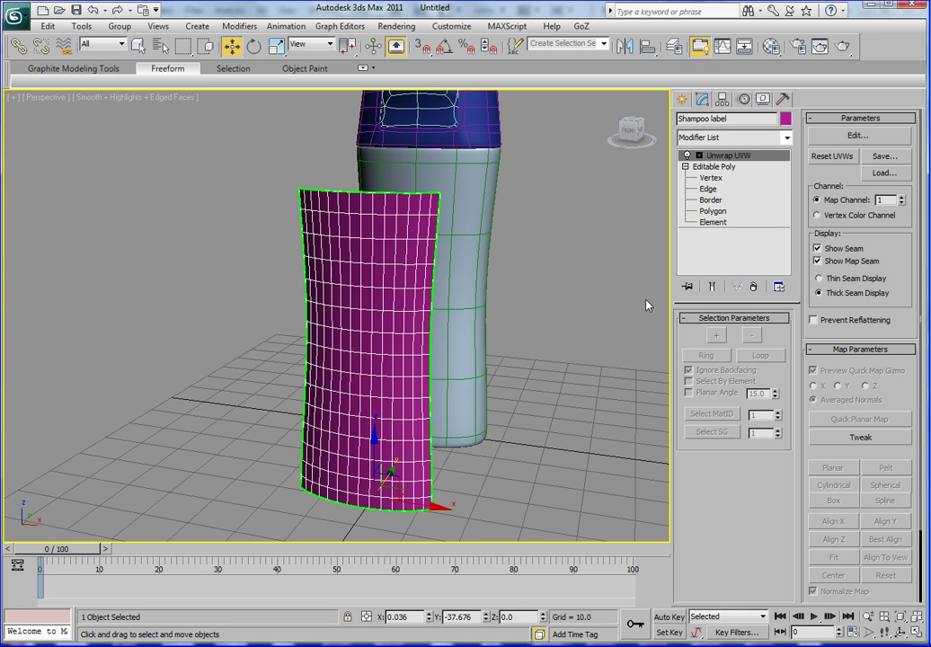
{"action": "middle_click_drag", "start_coordinate": [451, 286], "coordinate": [487, 267]}
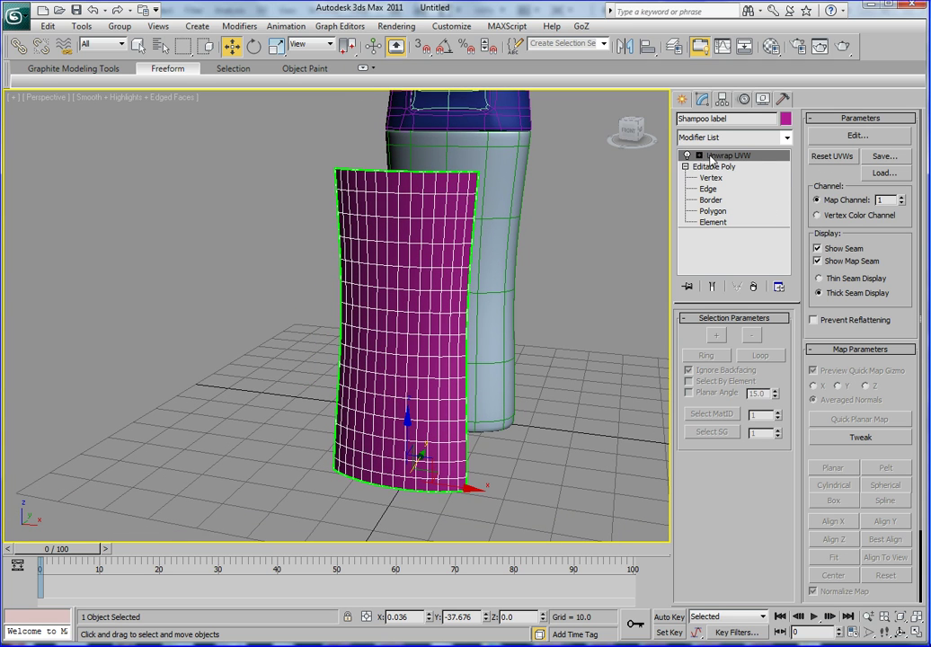
Turn off Show Map Seam, expand Unwrap UVW, and switch to the Face sub-object level
{"action": "left_click", "coordinate": [818, 262]}
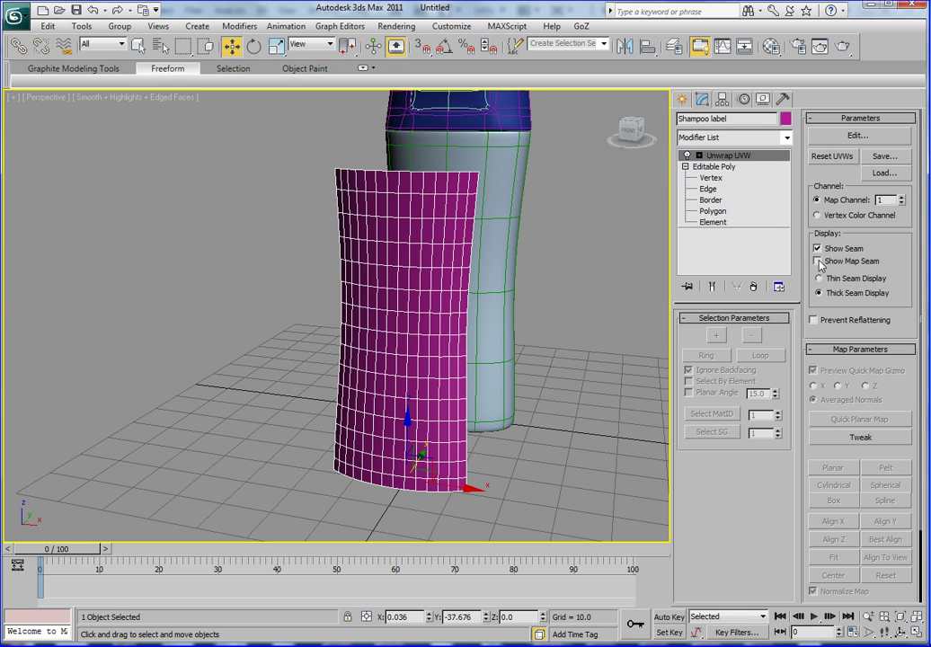
{"action": "middle_click_drag", "start_coordinate": [369, 207], "coordinate": [355, 201]}
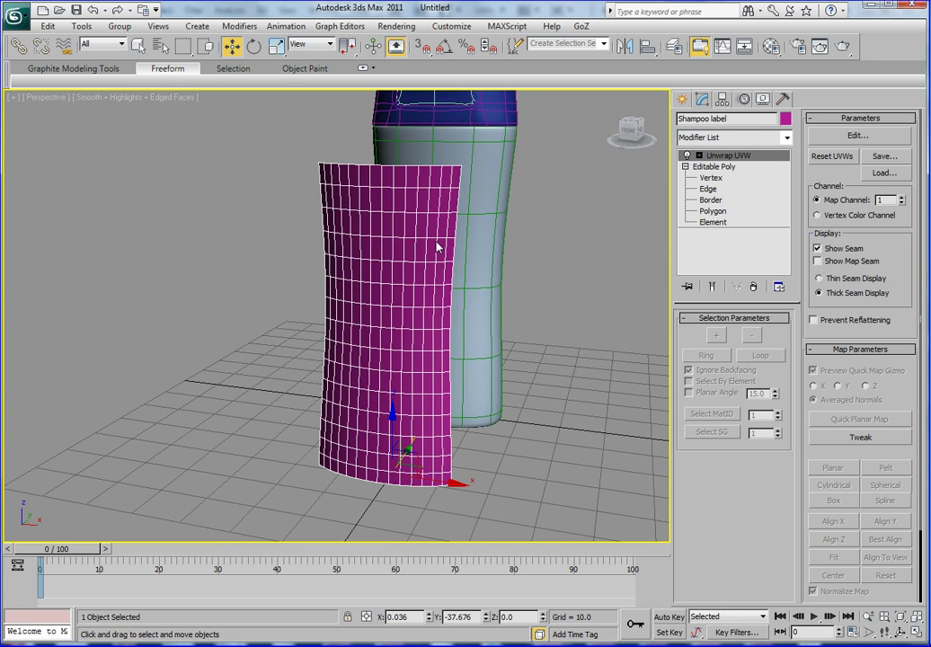
{"action": "left_click", "coordinate": [699, 156]}
{"action": "middle_click_drag", "start_coordinate": [519, 231], "coordinate": [490, 250]}
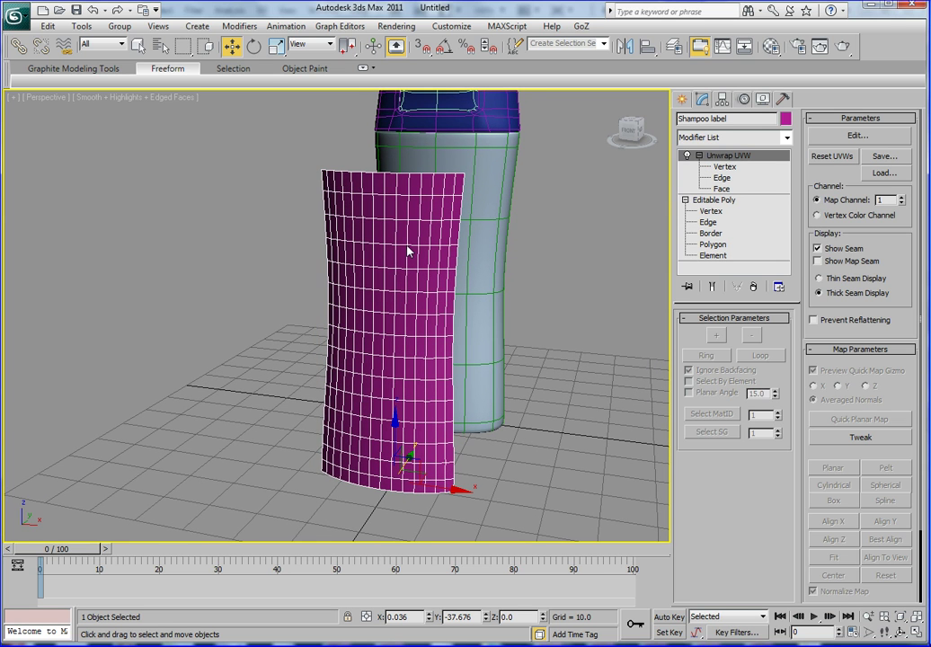
{"action": "middle_click_drag", "start_coordinate": [424, 295], "coordinate": [442, 292], "text": "alt"}
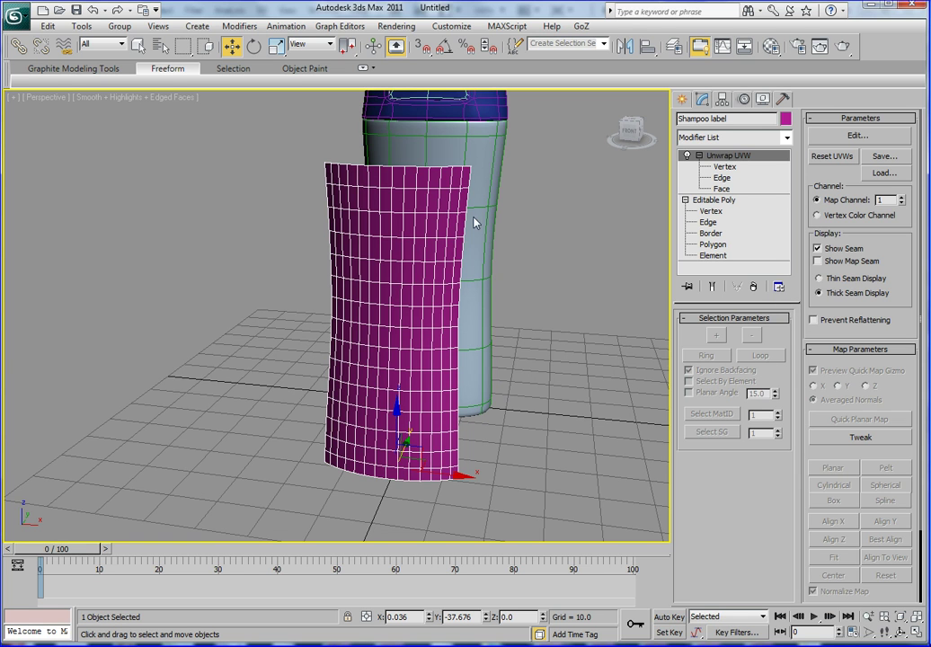
{"action": "middle_click_drag", "start_coordinate": [478, 227], "coordinate": [483, 294], "text": "alt"}
{"action": "middle_click_drag", "start_coordinate": [442, 324], "coordinate": [301, 301], "text": "alt"}
{"action": "middle_click_drag", "start_coordinate": [400, 373], "coordinate": [376, 174], "text": "alt"}
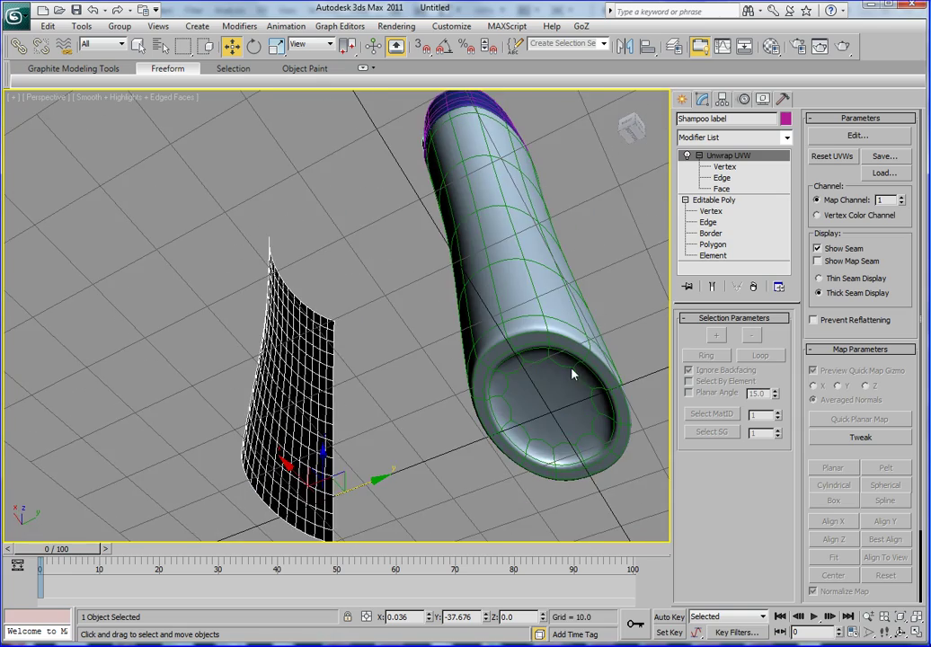
{"action": "middle_click_drag", "start_coordinate": [571, 344], "coordinate": [619, 269], "text": "alt"}
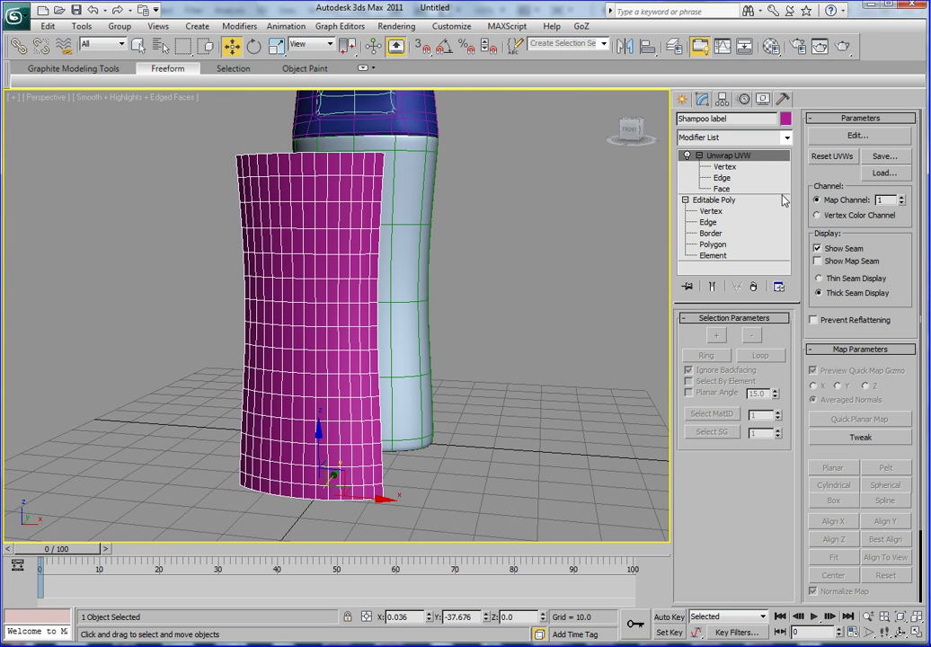
{"action": "left_click", "coordinate": [726, 188]}
Pick one label face and use Exp. Face Sel To Seams to select the whole label
{"action": "mouse_move", "coordinate": [484, 245]}
{"action": "middle_mouse_down", "text": "alt"}
{"action": "mouse_move", "coordinate": [450, 253]}
{"action": "mouse_move", "coordinate": [469, 236]}
{"action": "middle_mouse_up", "text": "alt"}
{"action": "left_click", "coordinate": [347, 226]}
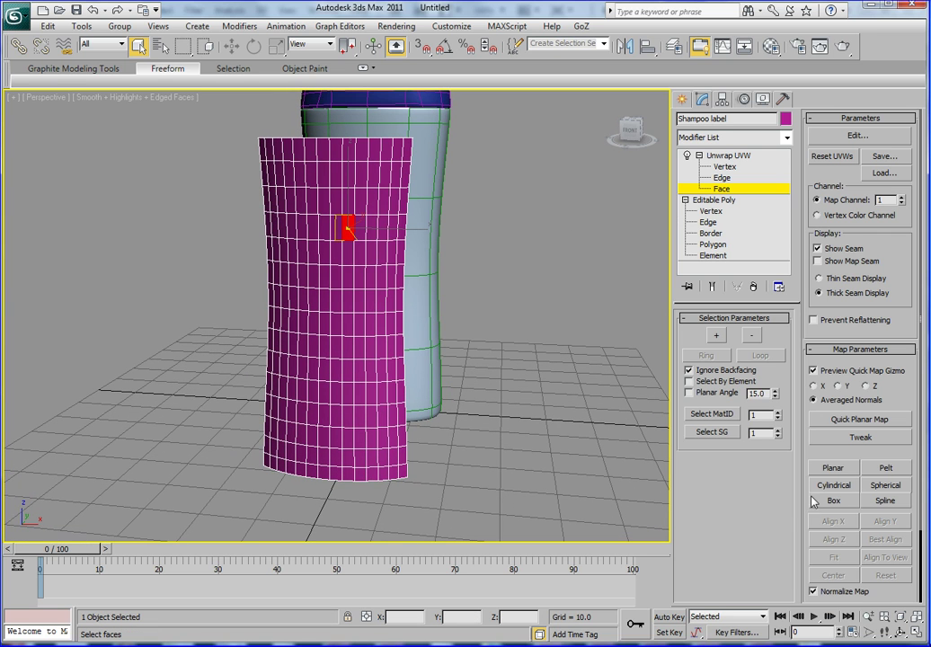
{"action": "scroll", "coordinate": [806, 493], "scroll_direction": "down", "scroll_amount": 1}
{"action": "scroll", "coordinate": [806, 492], "scroll_direction": "down", "scroll_amount": 4}
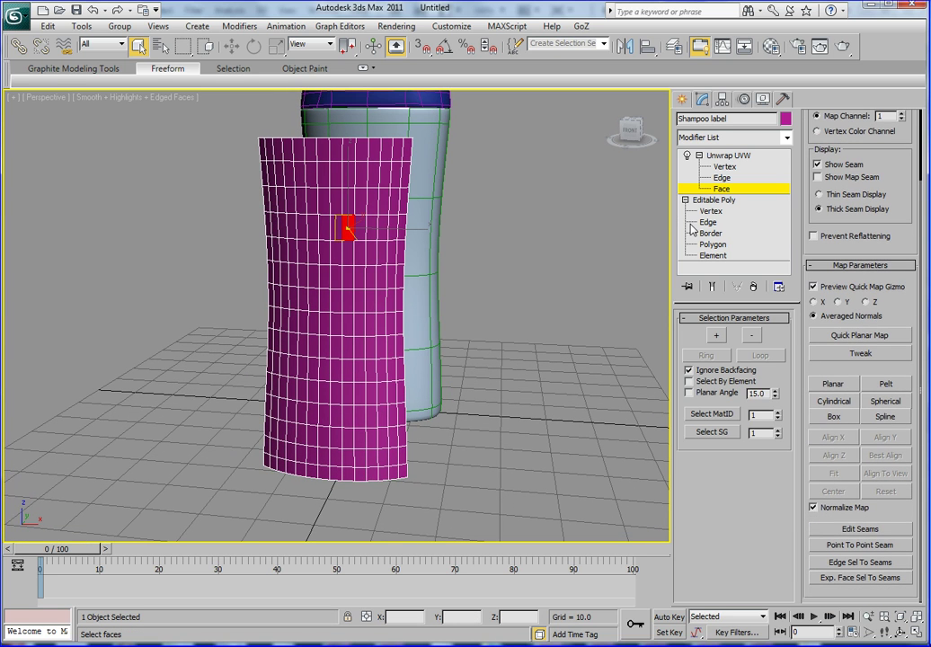
{"action": "left_click", "coordinate": [845, 580]}
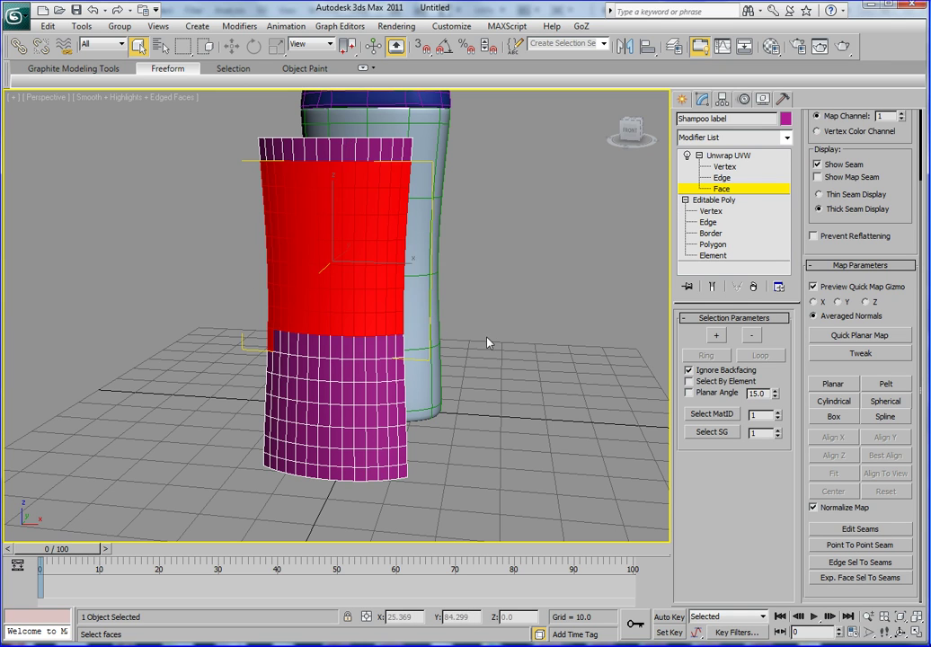
{"action": "left_click", "coordinate": [542, 366]}
{"action": "left_click", "coordinate": [359, 225]}
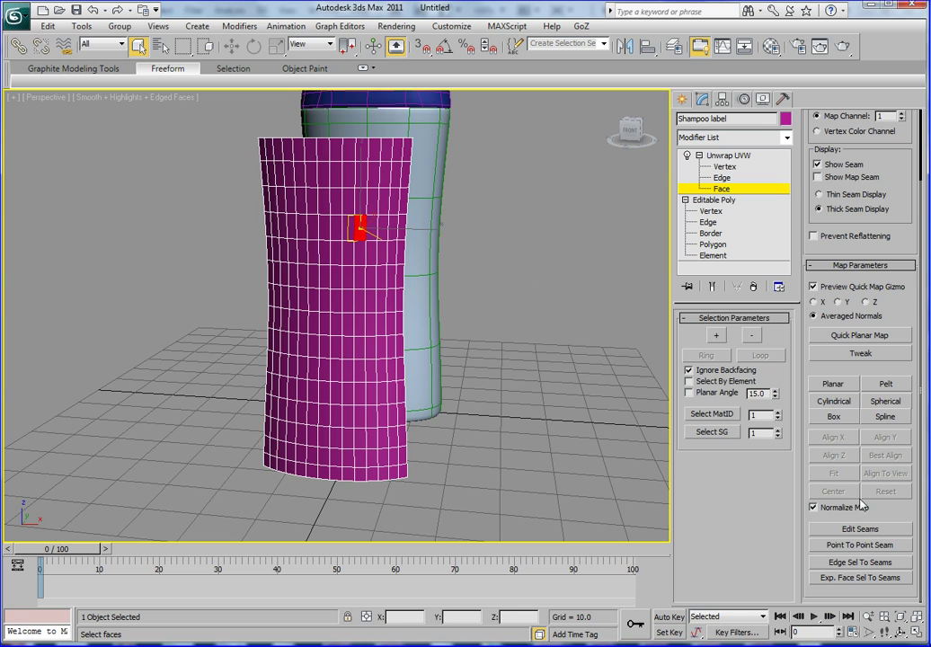
{"action": "left_click", "coordinate": [849, 579]}
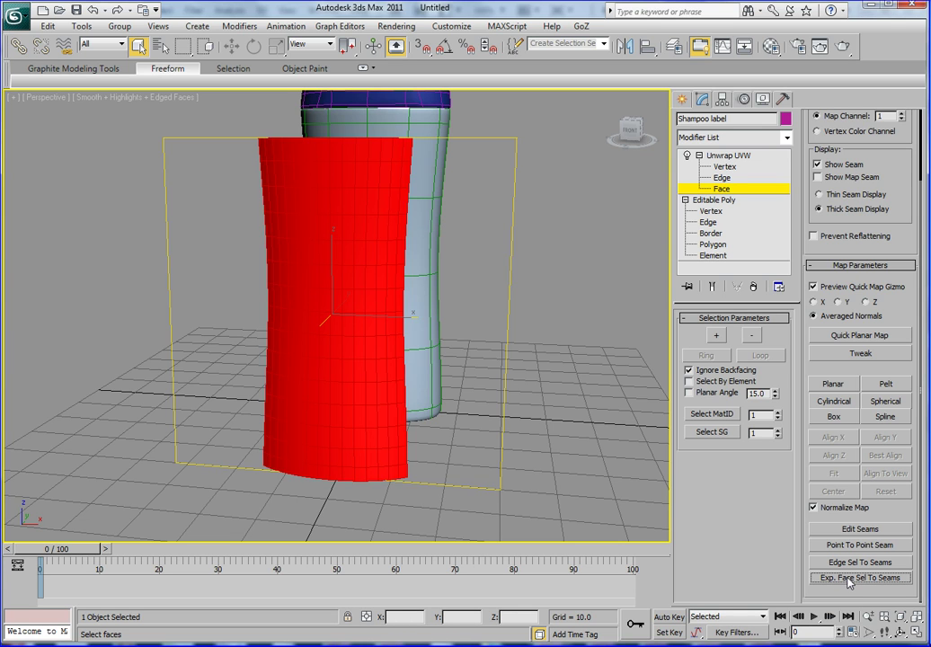
{"action": "middle_click_drag", "start_coordinate": [501, 368], "coordinate": [505, 362], "text": "alt"}
{"action": "middle_click_drag", "start_coordinate": [251, 252], "coordinate": [407, 382], "text": "alt"}
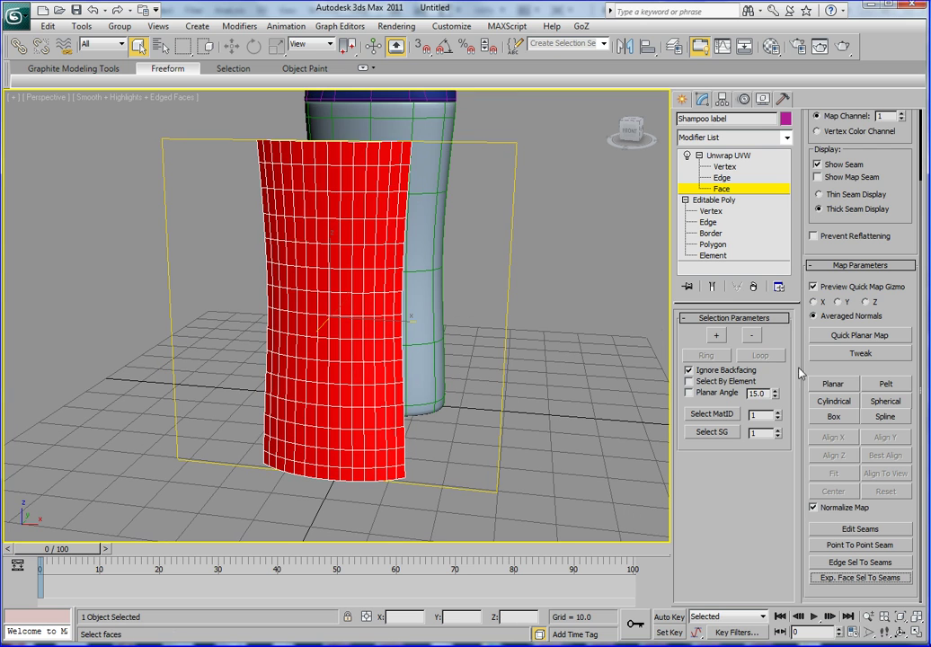
Pelt-map the selected faces with Start Pelt, Stop Pelt, and Commit
{"action": "left_click", "coordinate": [885, 386]}
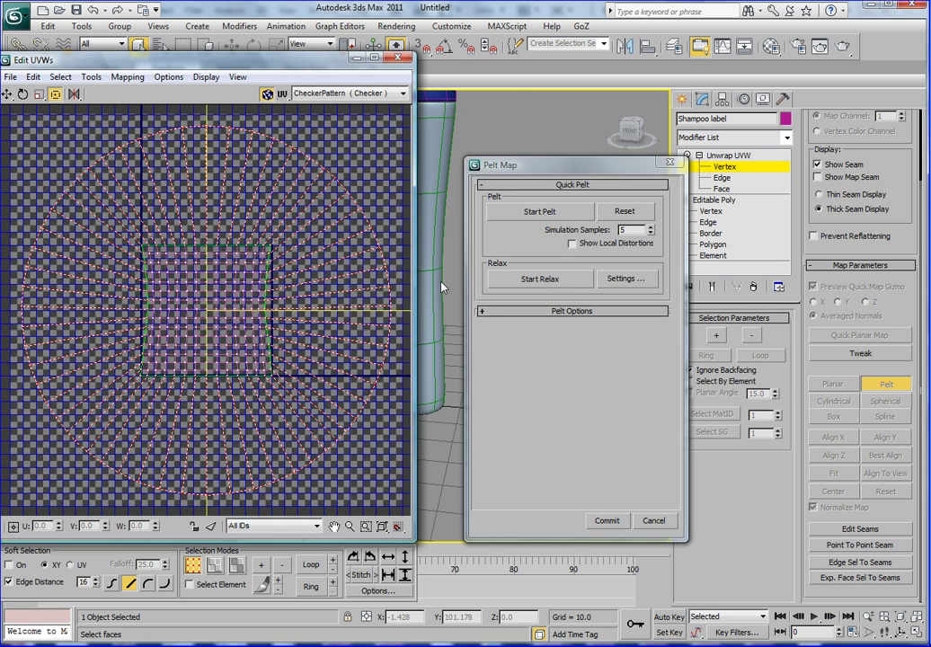
{"action": "left_click", "coordinate": [538, 212]}
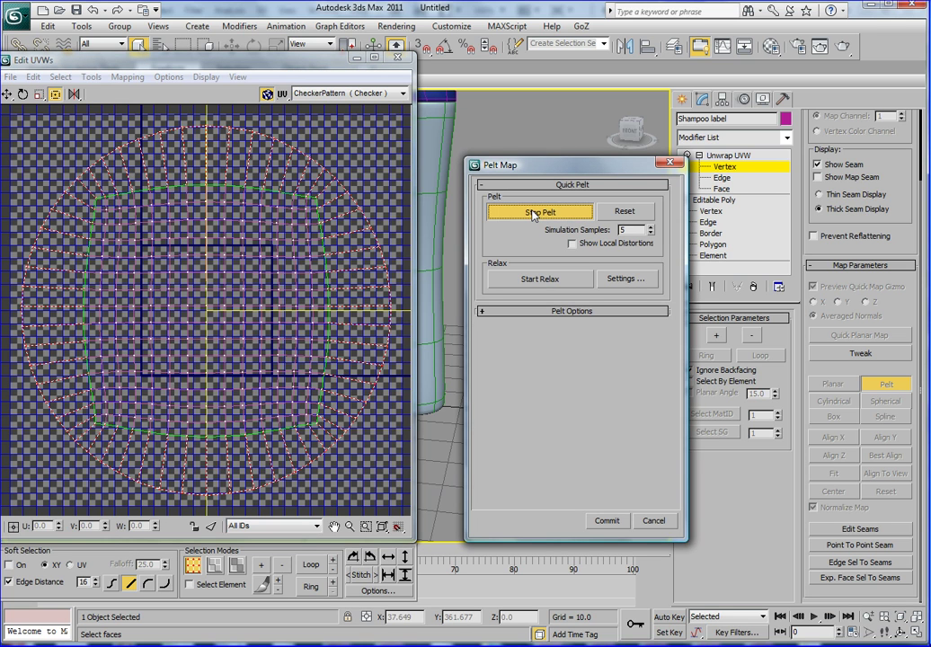
{"action": "left_click", "coordinate": [534, 214]}
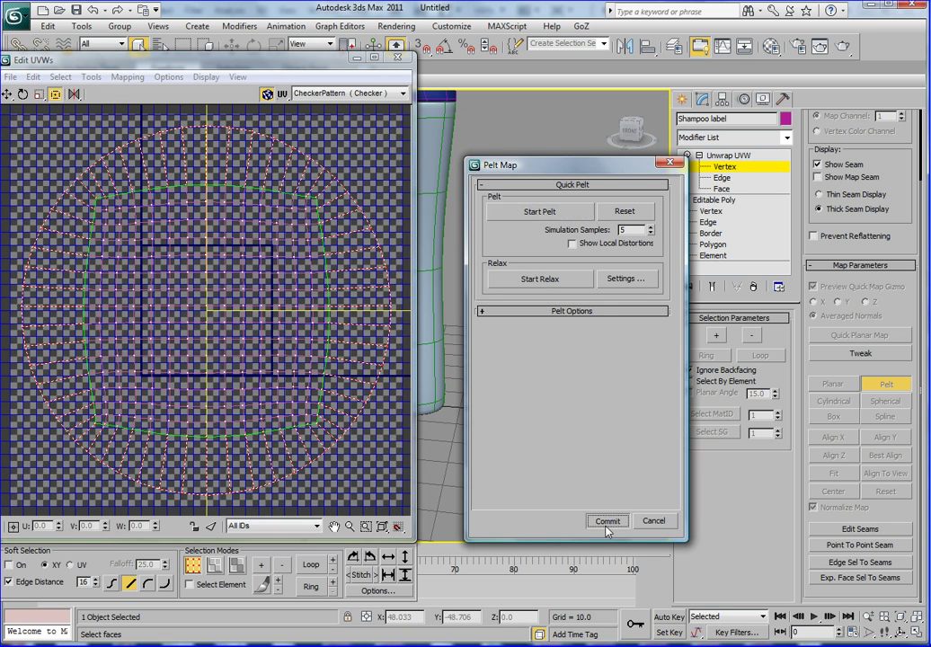
{"action": "left_click", "coordinate": [606, 521]}
Display the CheckerPattern texture on the label in Edit UVWs
{"action": "middle_click_drag", "start_coordinate": [480, 377], "coordinate": [629, 359], "text": "alt"}
{"action": "left_click", "coordinate": [330, 94]}
{"action": "left_click", "coordinate": [315, 107]}
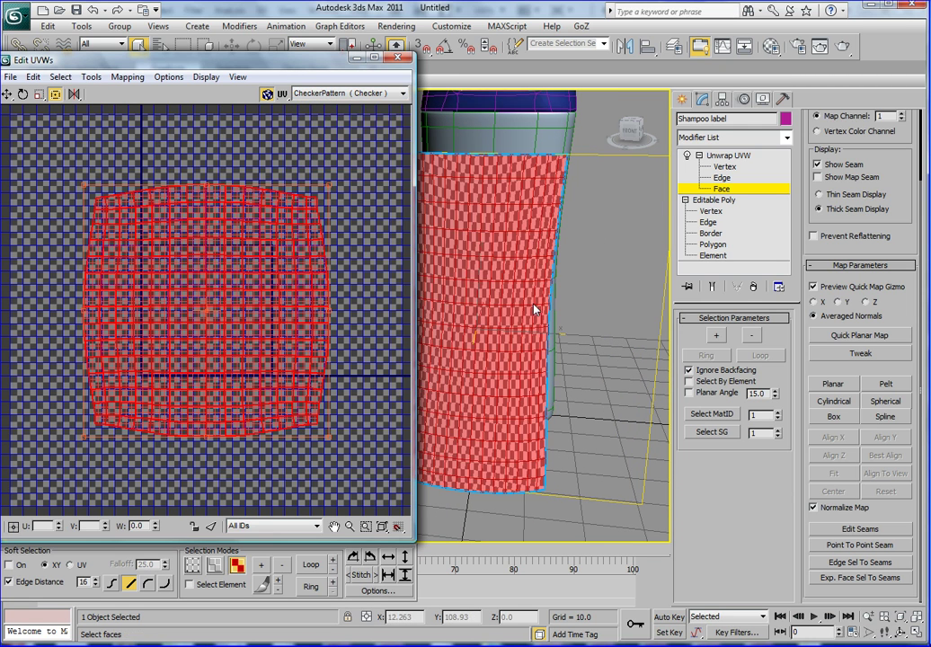